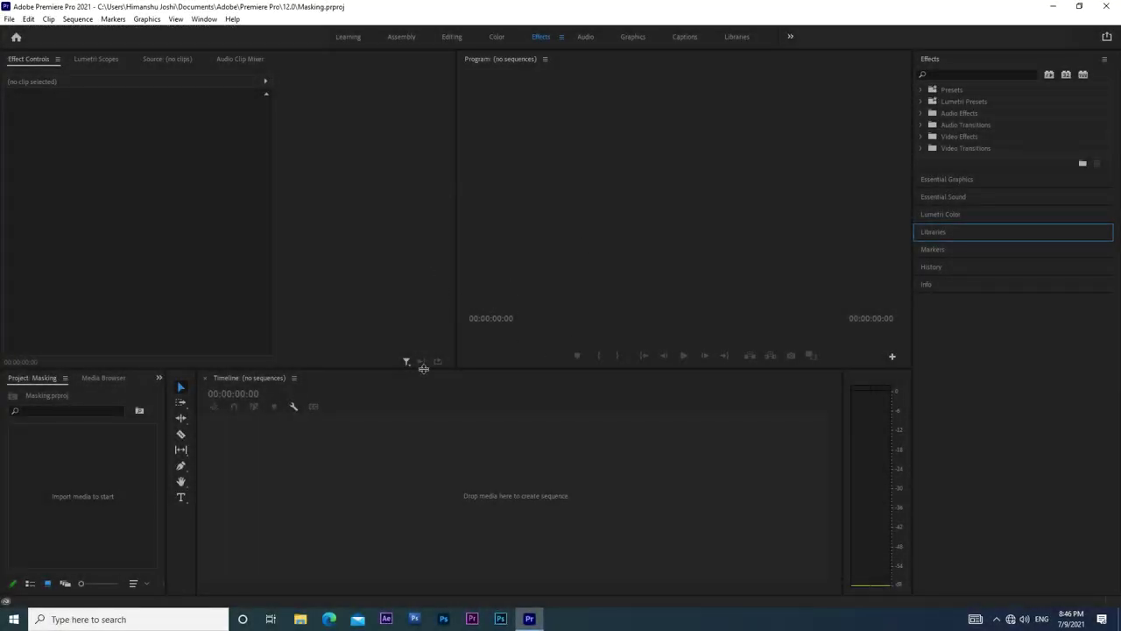
Step: Import C01.mp4 from Videos > Clips and drag it into the Timeline to create a C01 sequence
{"action": "left_click", "coordinate": [100, 455]}
{"action": "double_click", "coordinate": [100, 455]}
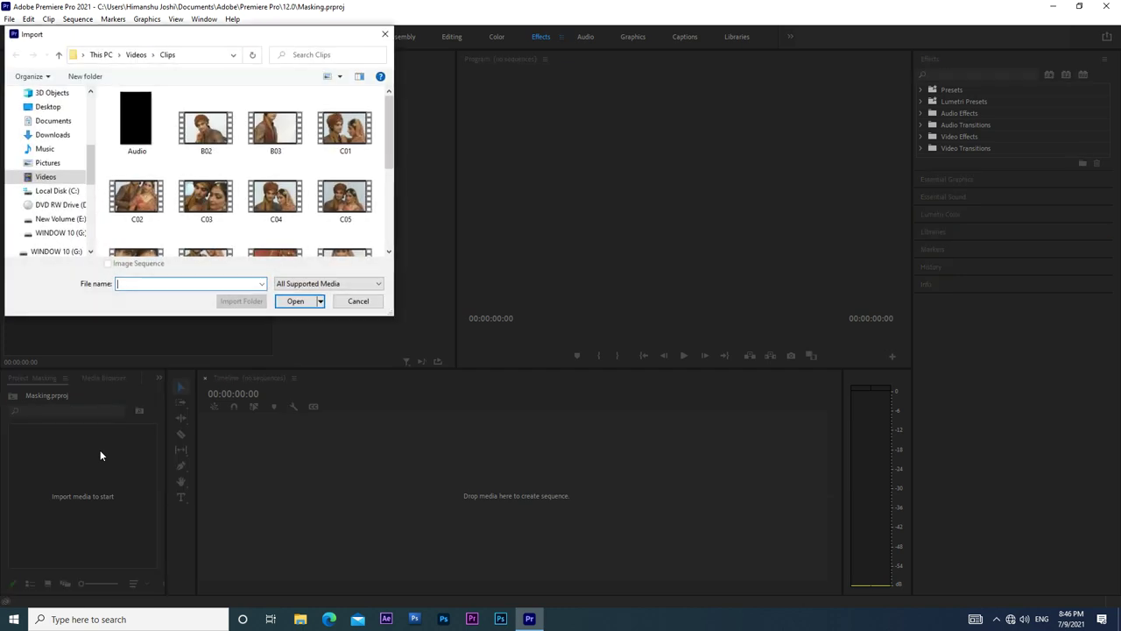
{"action": "double_click", "coordinate": [345, 127]}
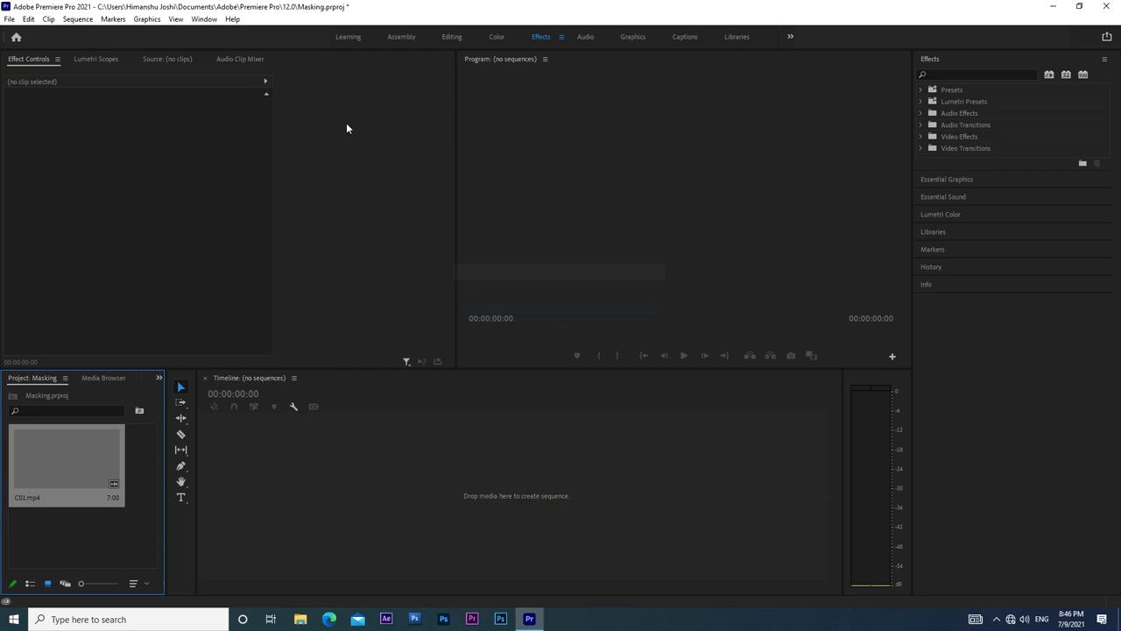
{"action": "left_click_drag", "start_coordinate": [66, 461], "coordinate": [393, 459]}
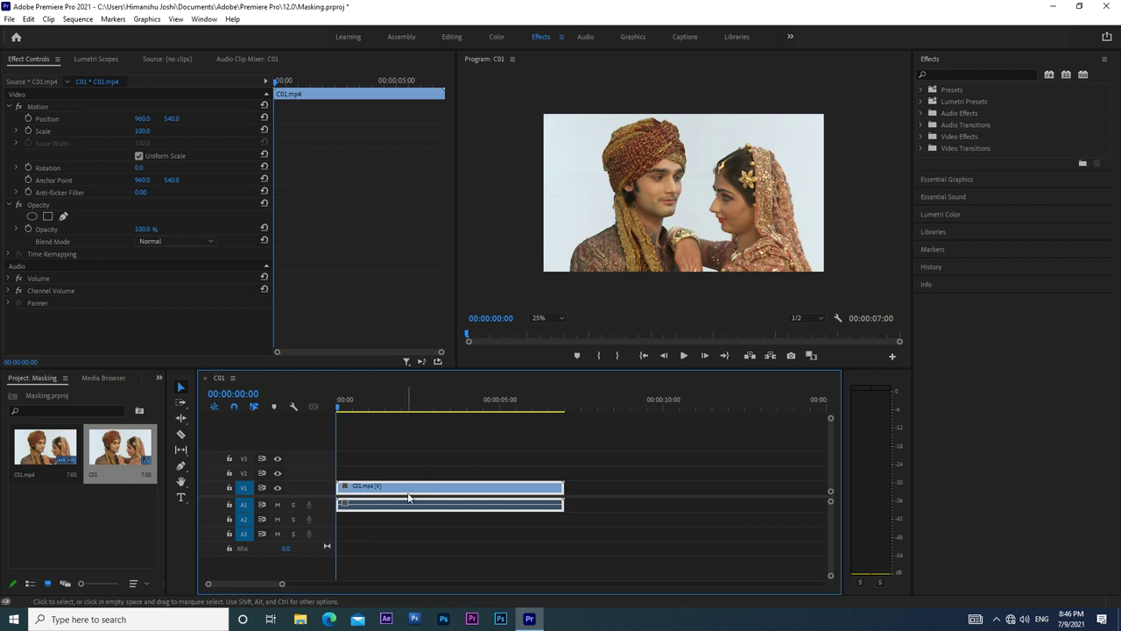
Step: Unlink the clip, delete its audio from A1, and move the video up to V2
{"action": "right_click", "coordinate": [381, 487]}
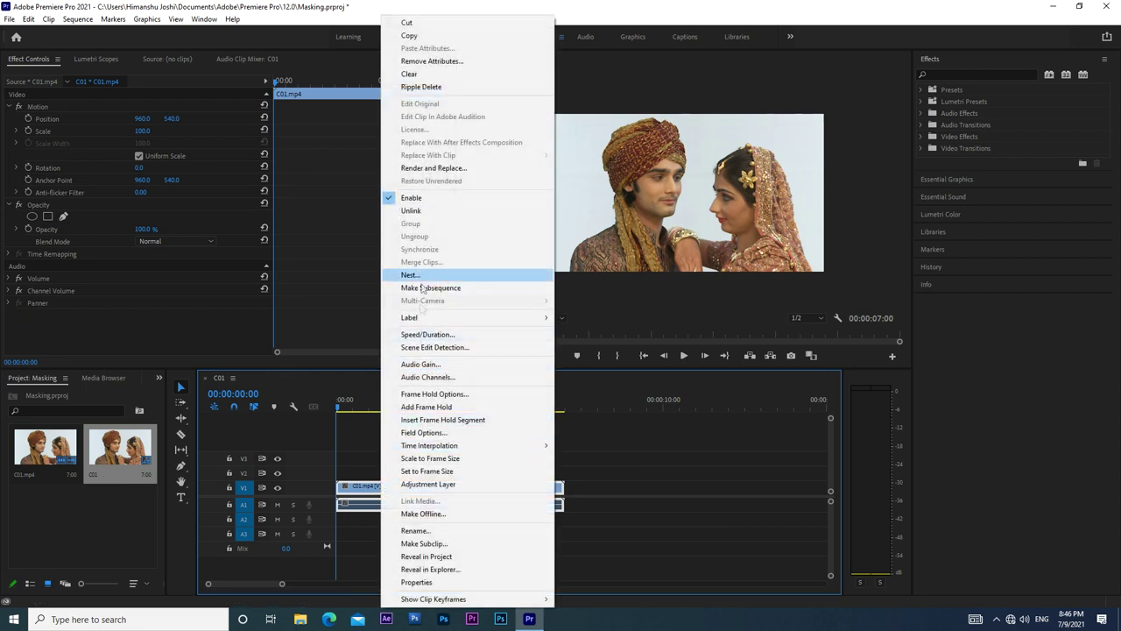
{"action": "left_click", "coordinate": [413, 211]}
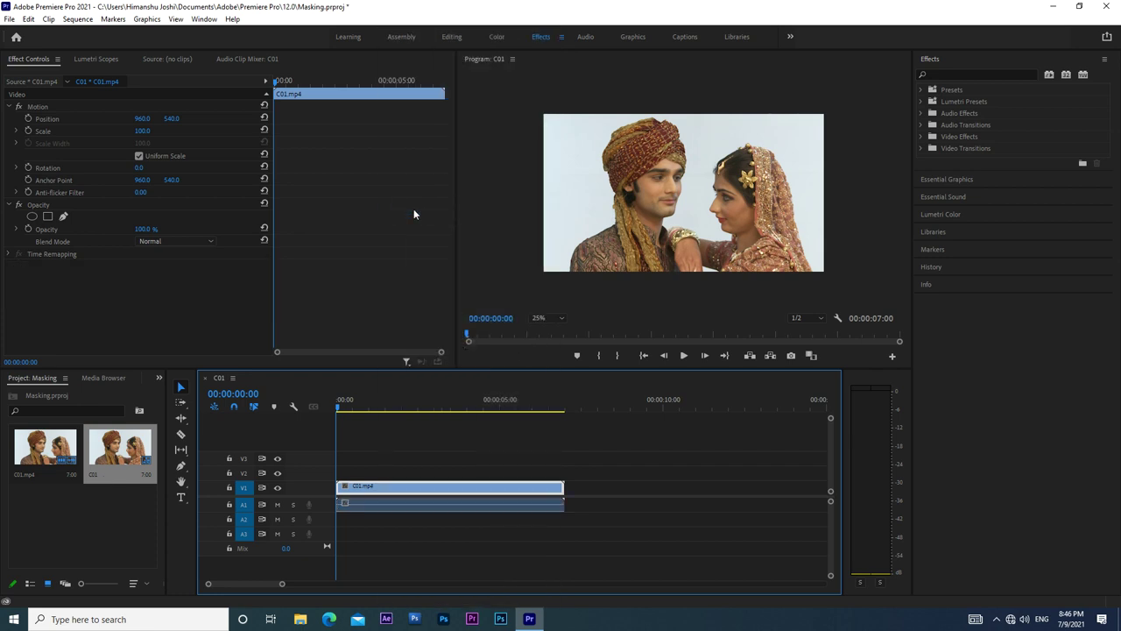
{"action": "left_click", "coordinate": [372, 506]}
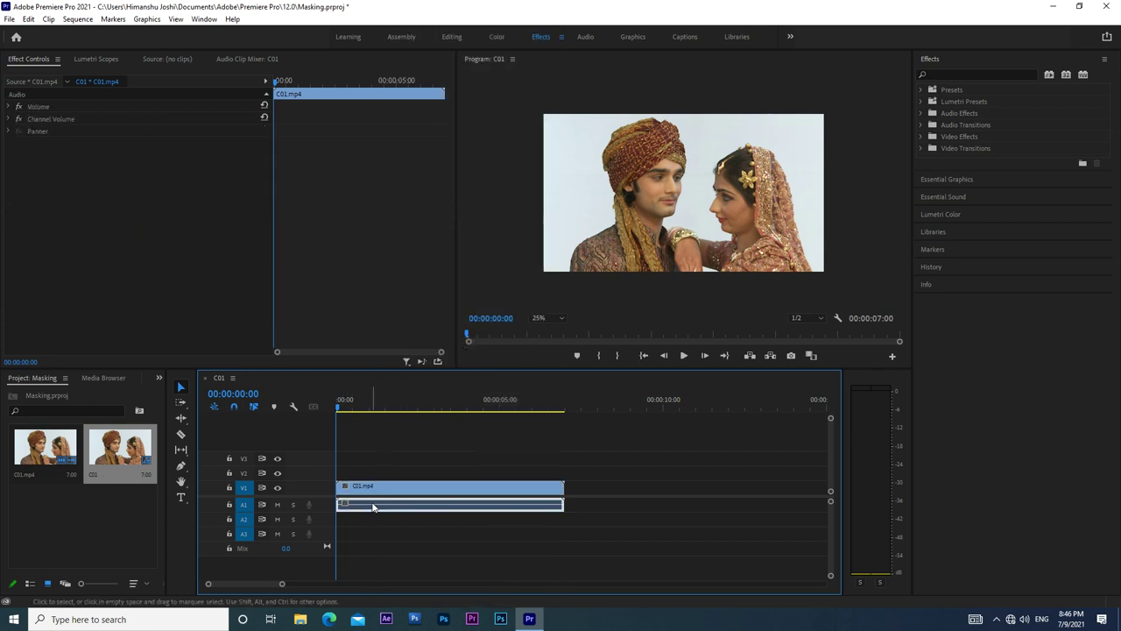
{"action": "key", "text": "Delete"}
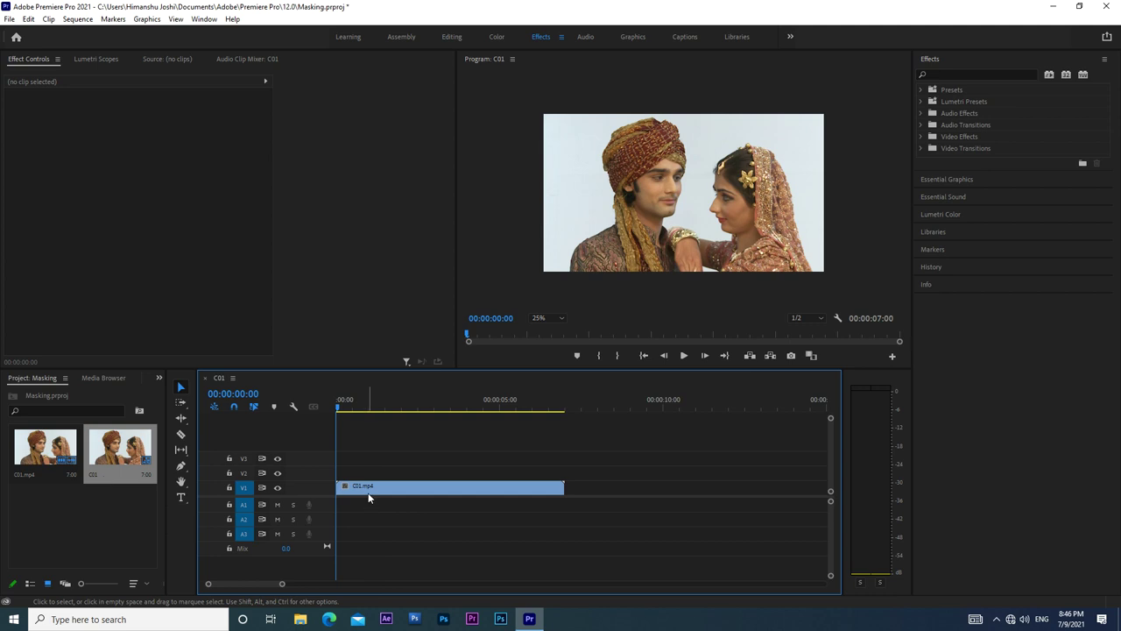
{"action": "left_click_drag", "start_coordinate": [368, 490], "coordinate": [389, 478]}
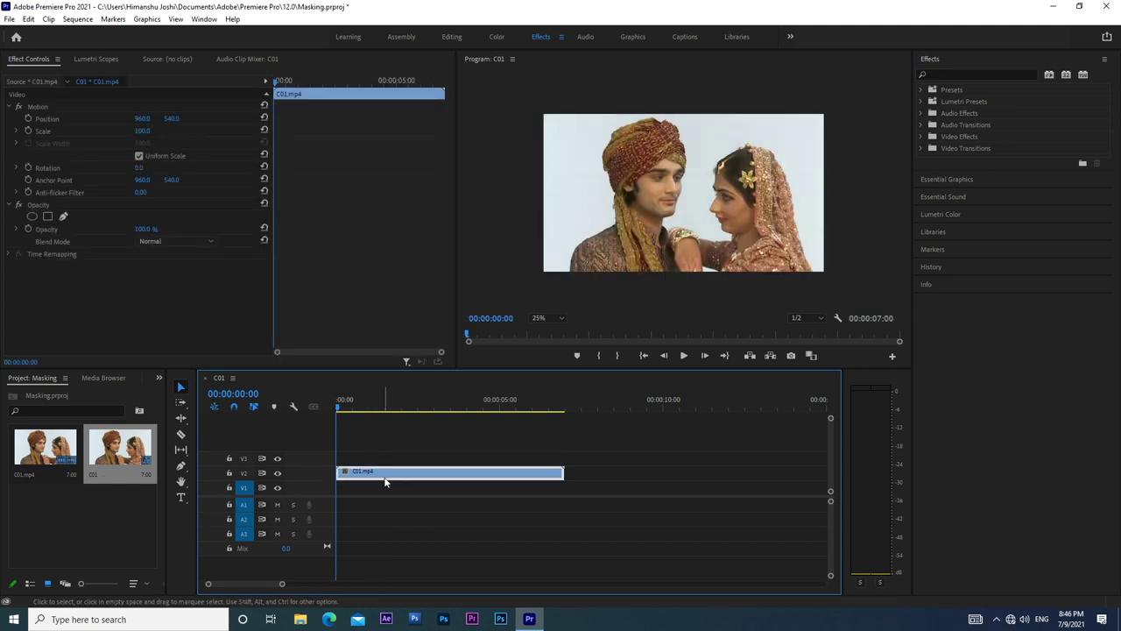
Step: Copy the V2 clip, paste a duplicate onto V1, and set the playhead to 00:00:01:17
{"action": "right_click", "coordinate": [381, 476]}
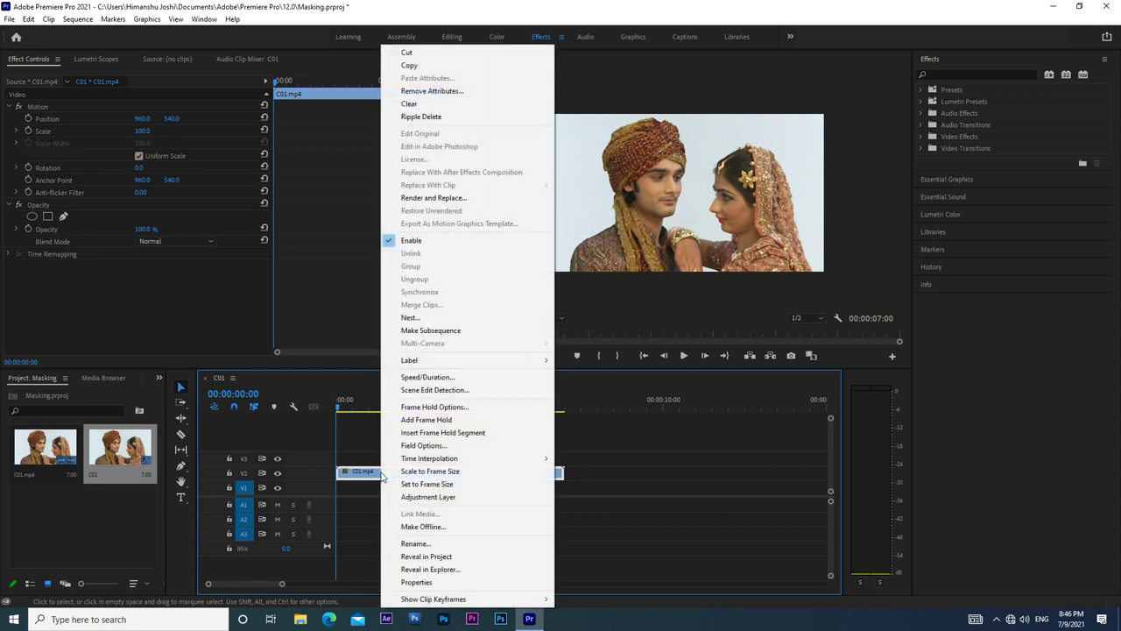
{"action": "left_click", "coordinate": [410, 67]}
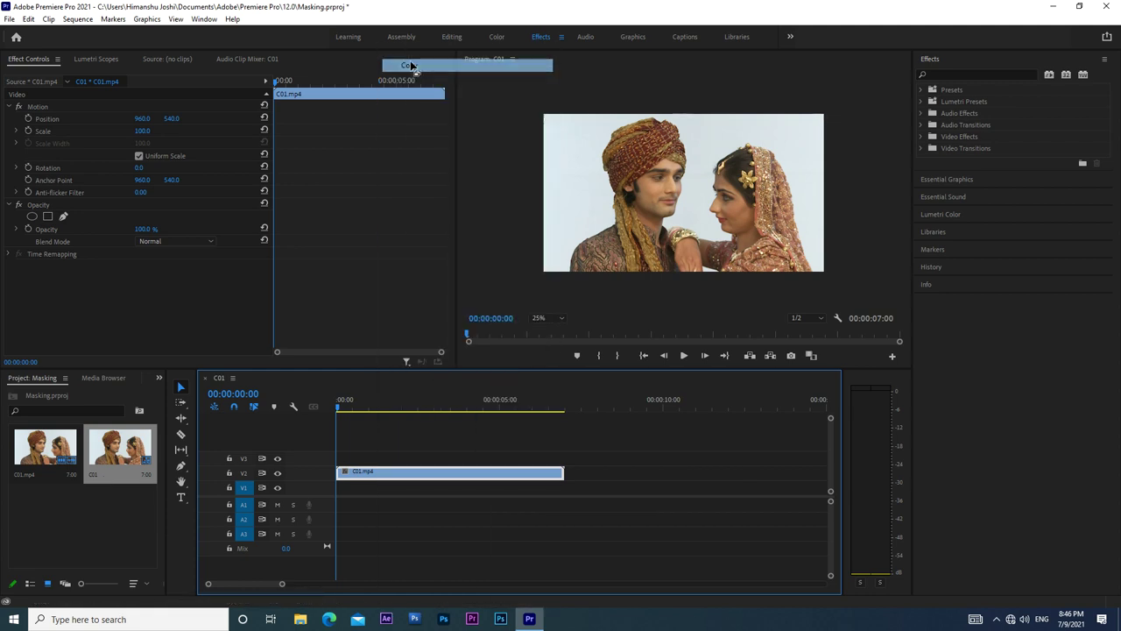
{"action": "left_click", "coordinate": [346, 488]}
{"action": "key", "text": "ctrl+v"}
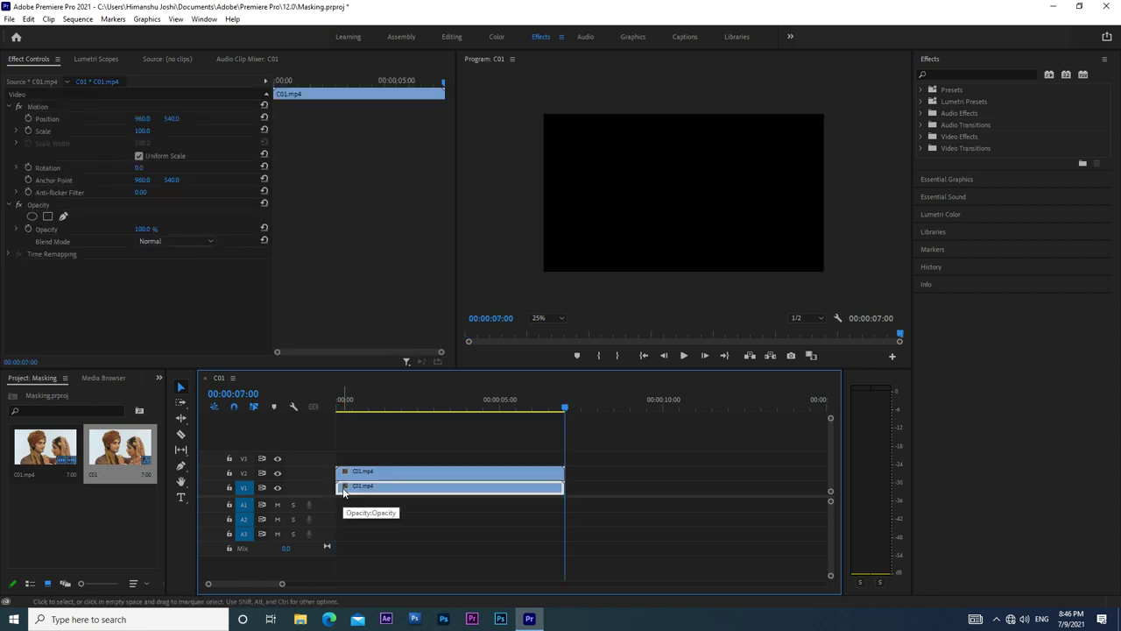
{"action": "left_click", "coordinate": [392, 407]}
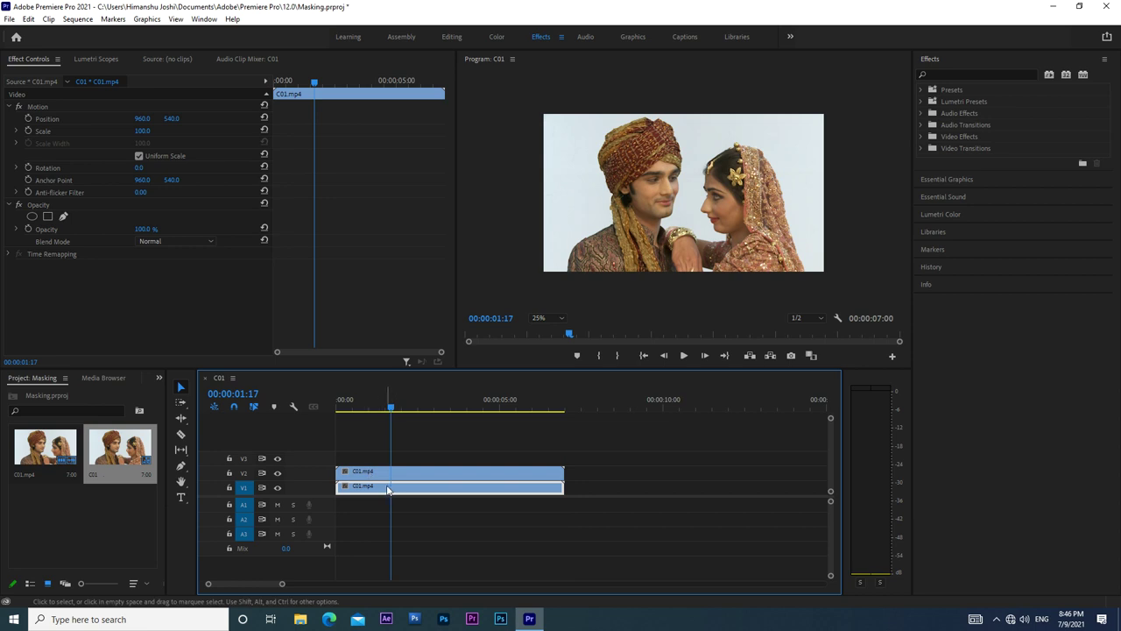
Step: Search the Effects panel for 'blur' and apply Gaussian Blur to the V1 clip
{"action": "left_click", "coordinate": [942, 72]}
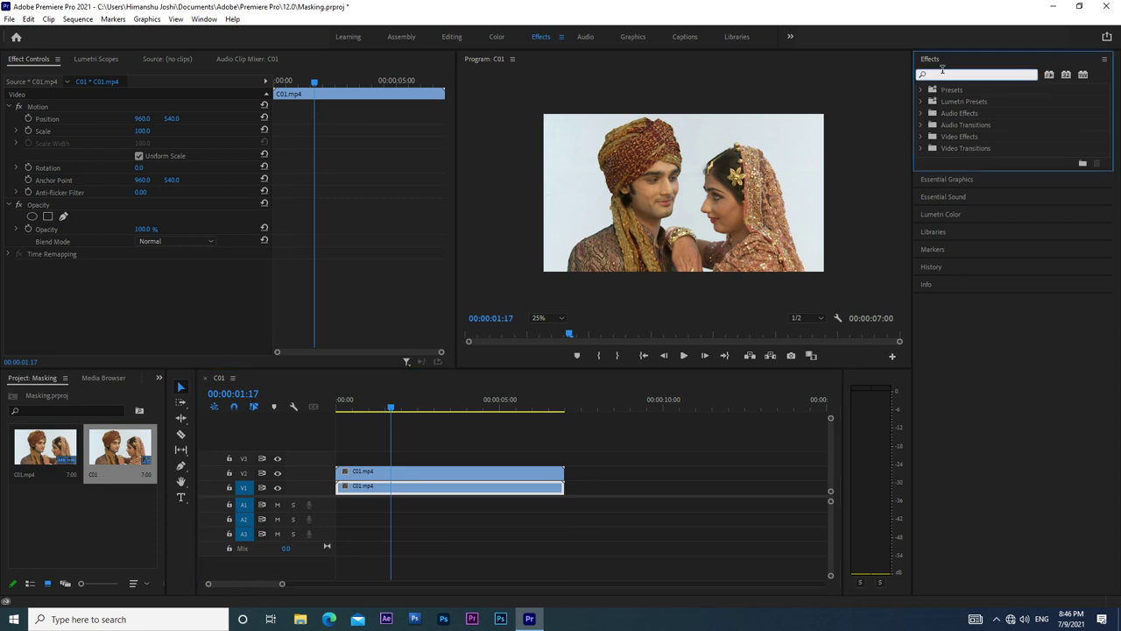
{"action": "type", "text": "blur"}
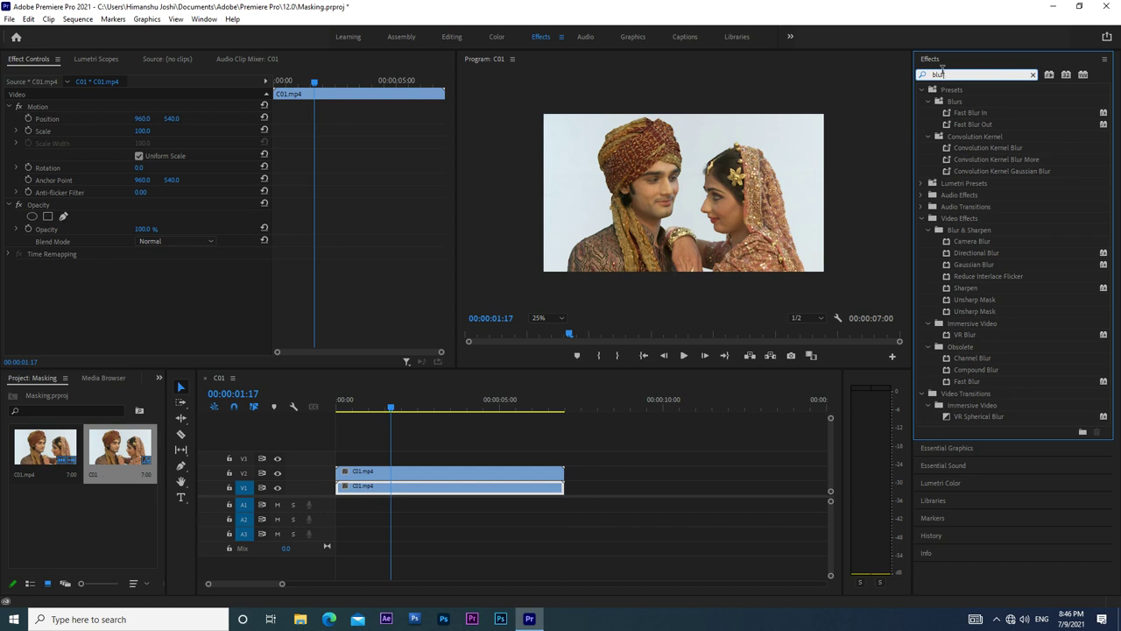
{"action": "left_click_drag", "start_coordinate": [977, 266], "coordinate": [505, 494]}
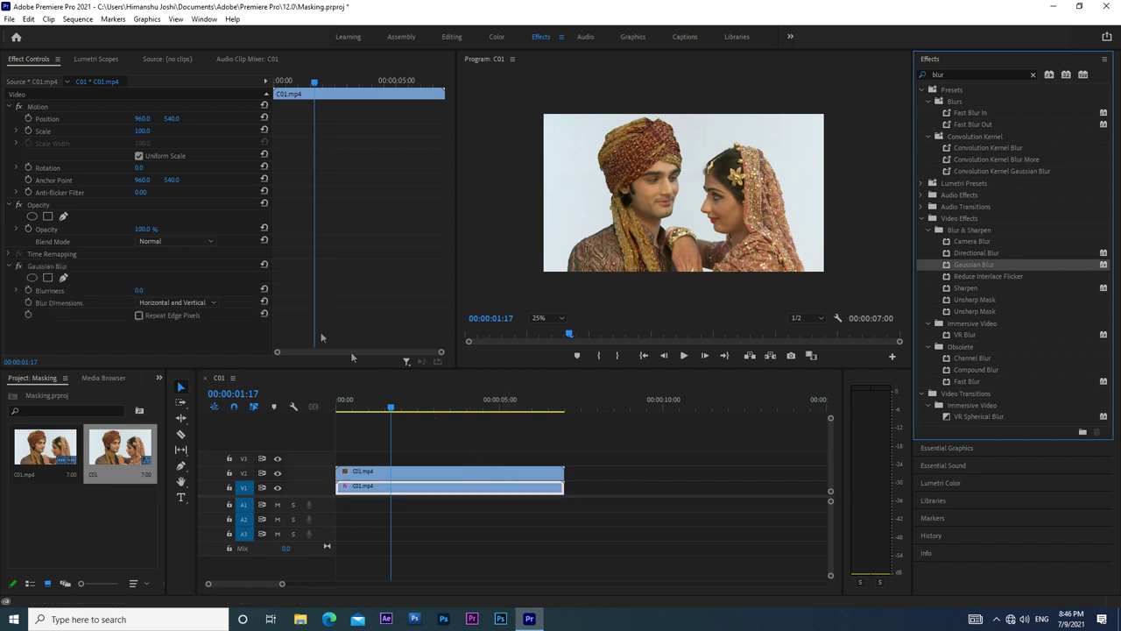
Step: Set Blurriness to 100, preview it by toggling track V2, then select the V2 clip
{"action": "left_click", "coordinate": [139, 290]}
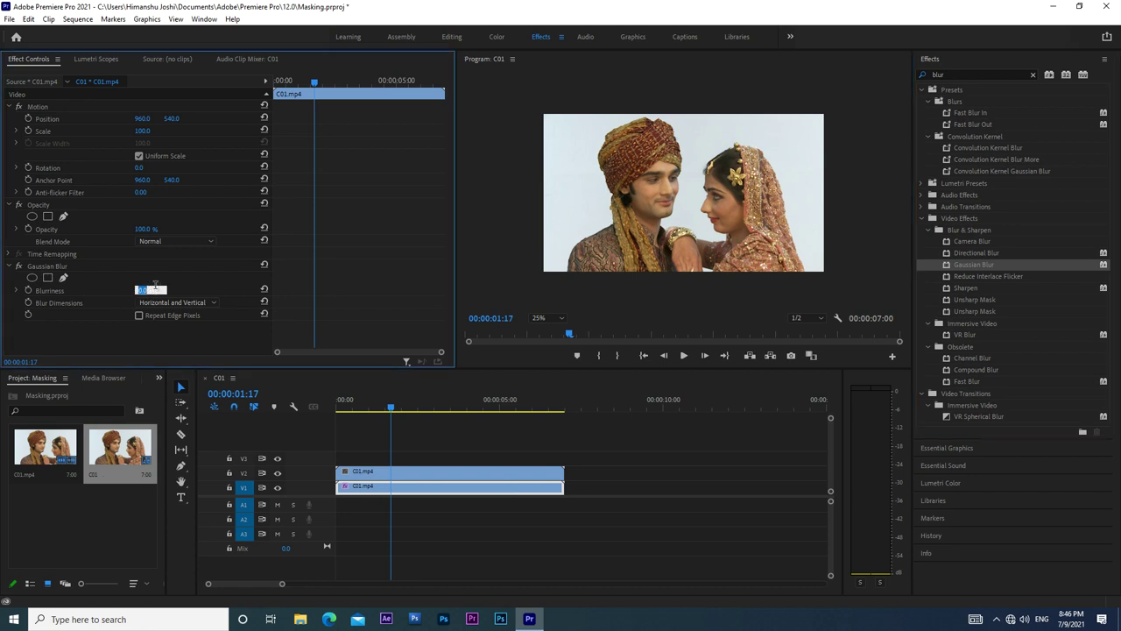
{"action": "type", "text": "1"}
{"action": "key", "text": "Return"}
{"action": "left_click", "coordinate": [277, 473]}
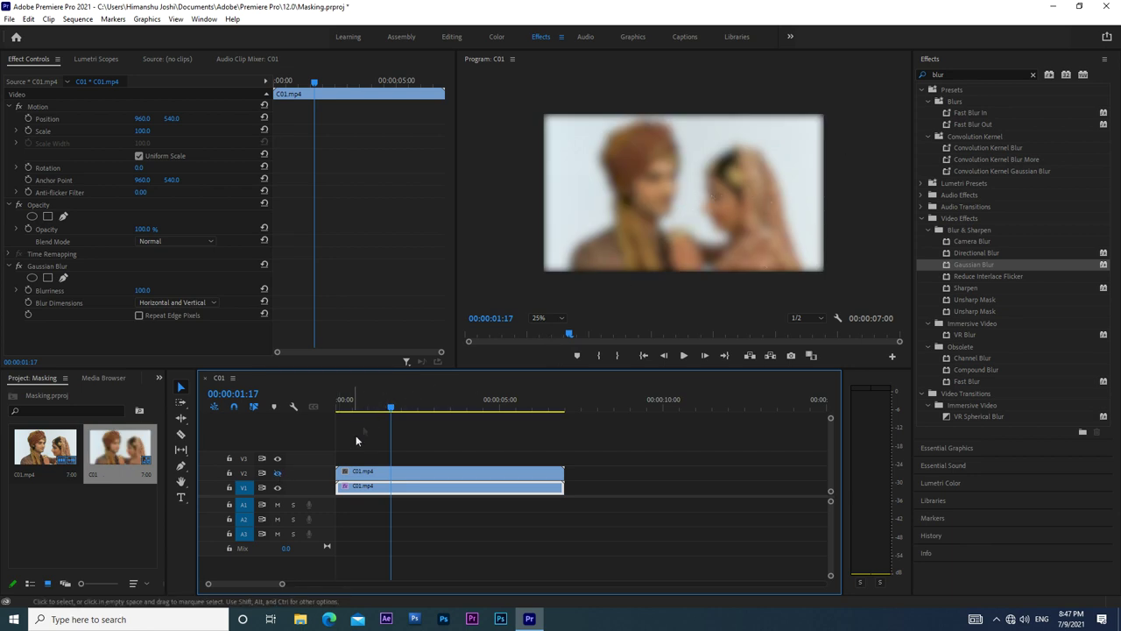
{"action": "left_click", "coordinate": [277, 473]}
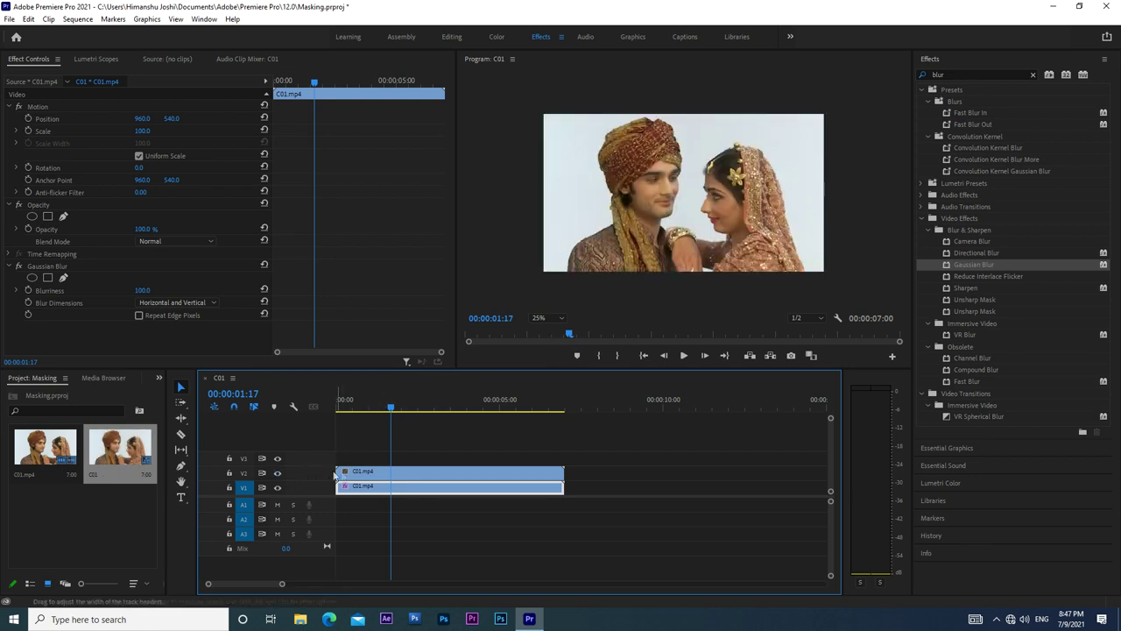
{"action": "left_click", "coordinate": [386, 475]}
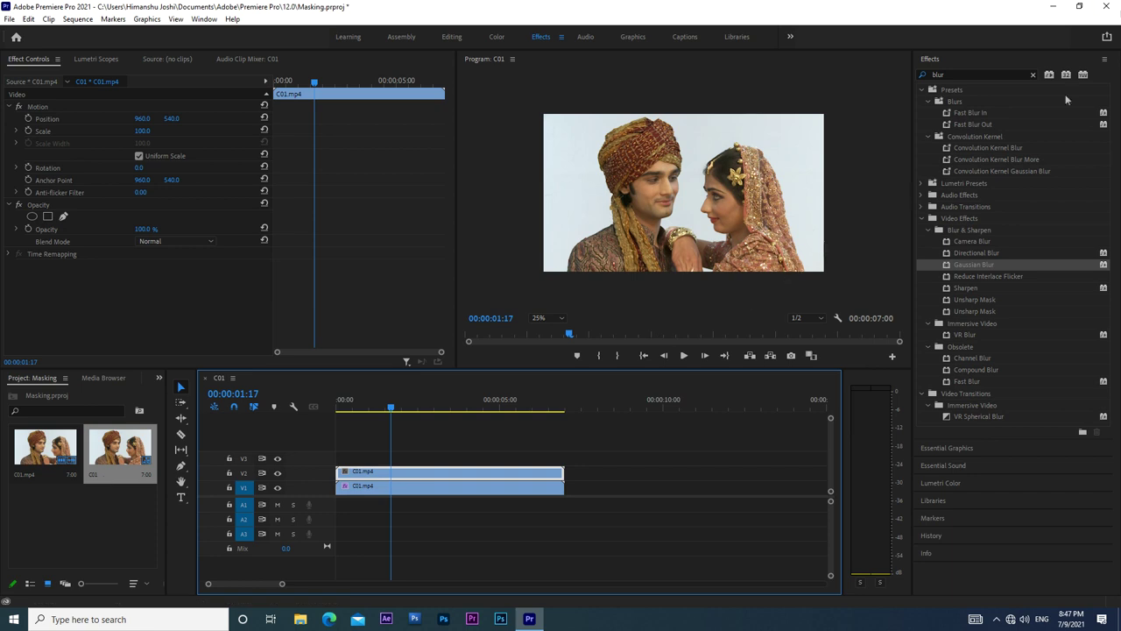
Step: Search the effects for 'alpha' and drop Alpha Adjust onto the V2 clip
{"action": "left_click", "coordinate": [953, 75]}
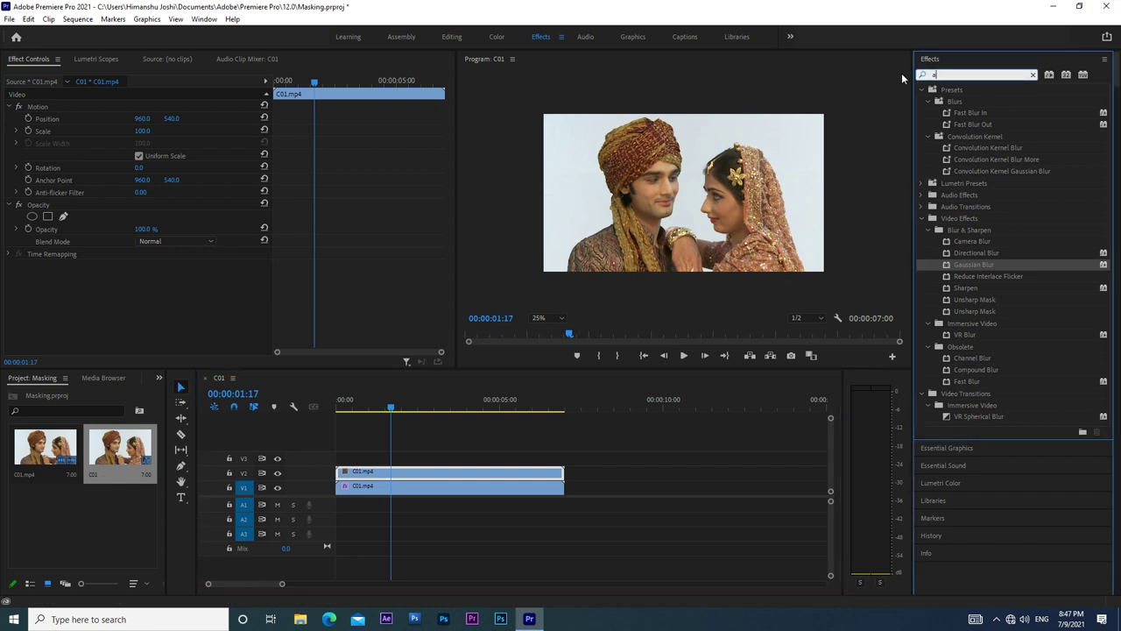
{"action": "type", "text": "alpha"}
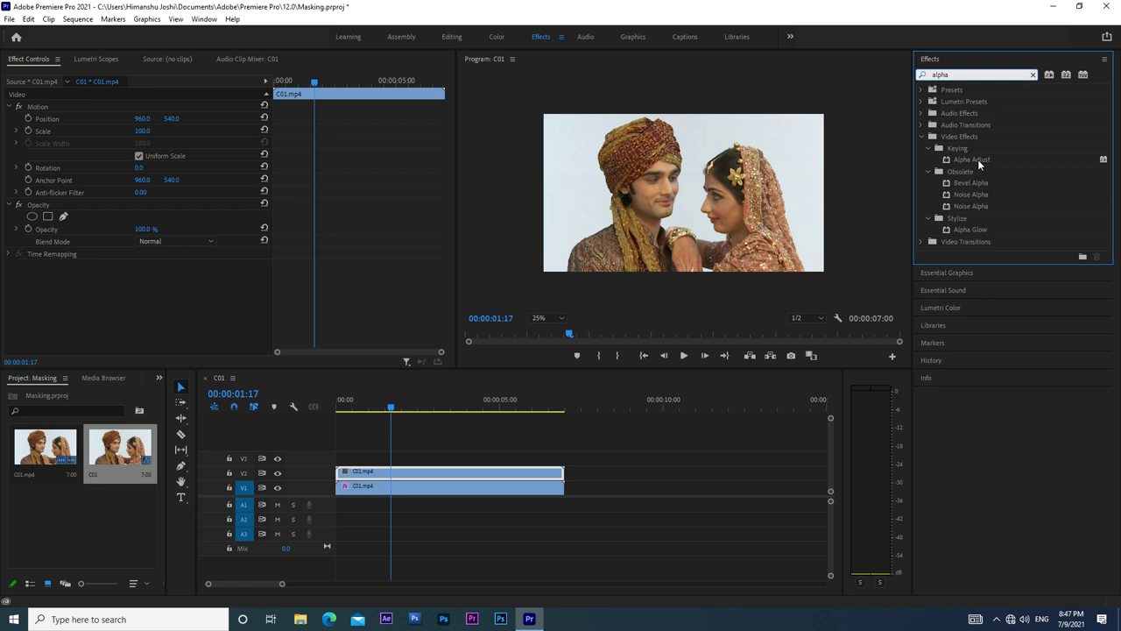
{"action": "left_click_drag", "start_coordinate": [977, 160], "coordinate": [458, 481]}
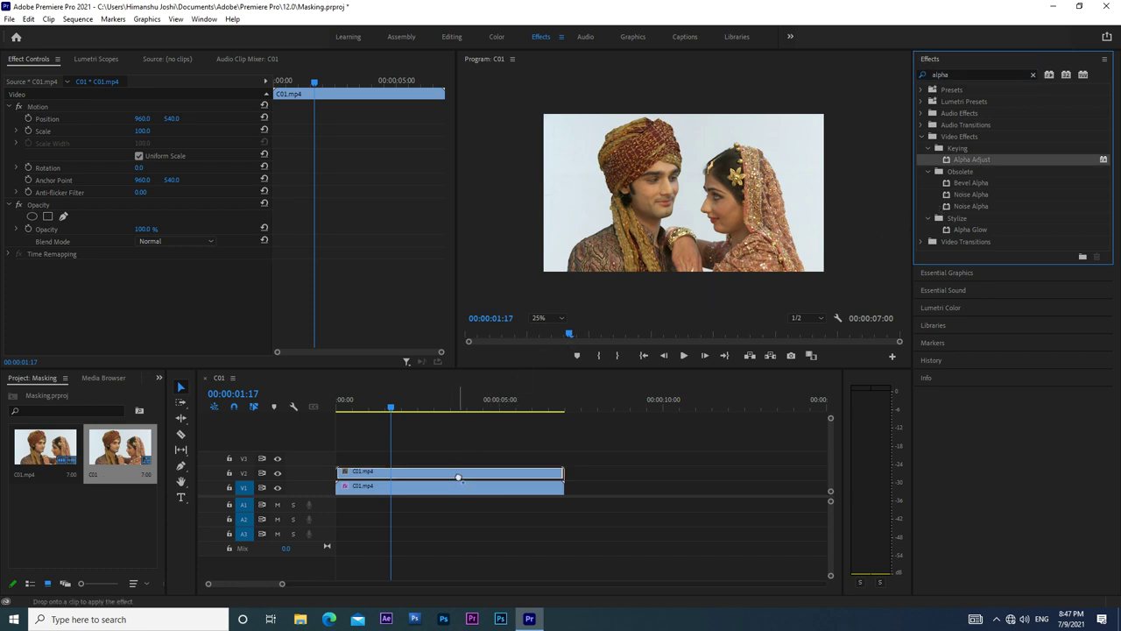
{"action": "left_click_drag", "start_coordinate": [458, 475], "coordinate": [458, 476]}
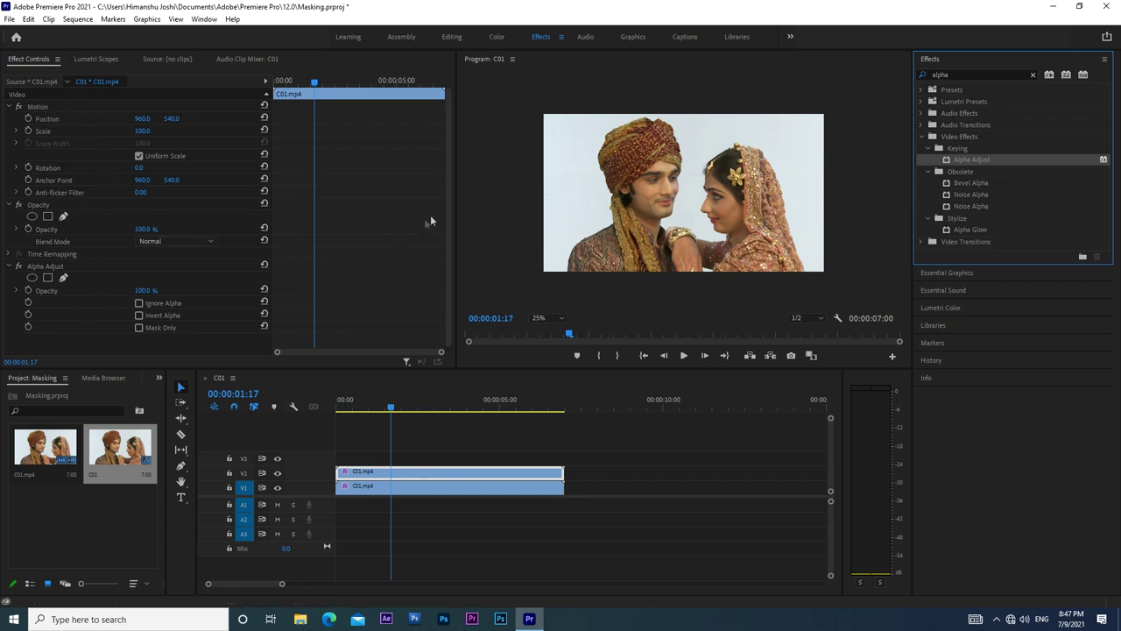
{"action": "scroll", "coordinate": [447, 223], "scroll_direction": "down", "scroll_amount": 1}
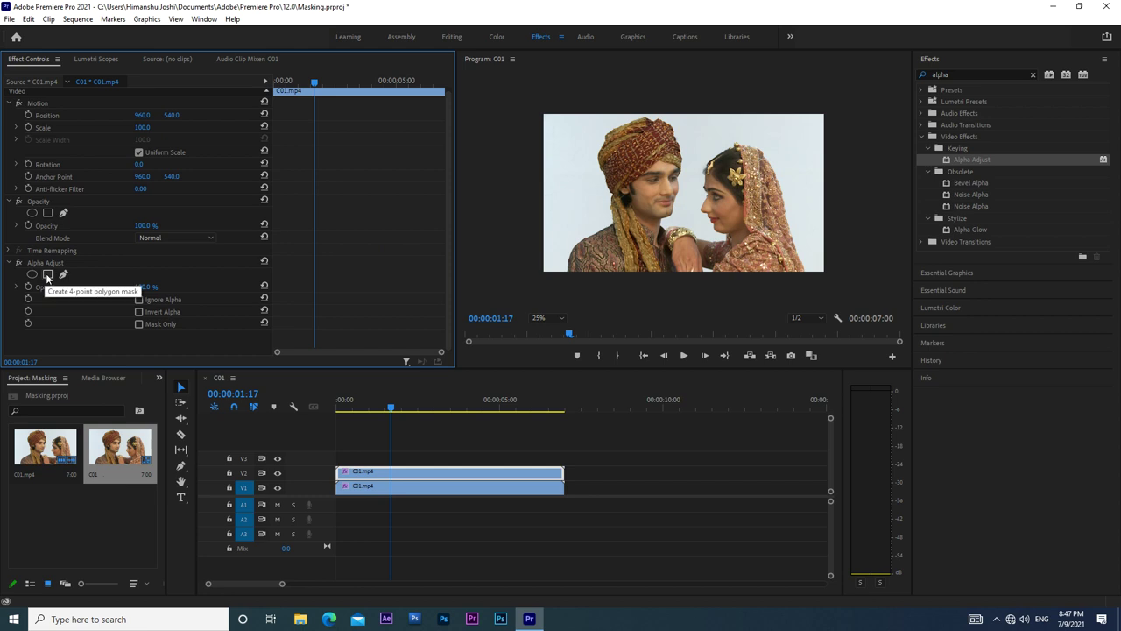
Step: Add a rectangle mask to Alpha Adjust and stretch it into a wide band across the faces
{"action": "left_click", "coordinate": [47, 274]}
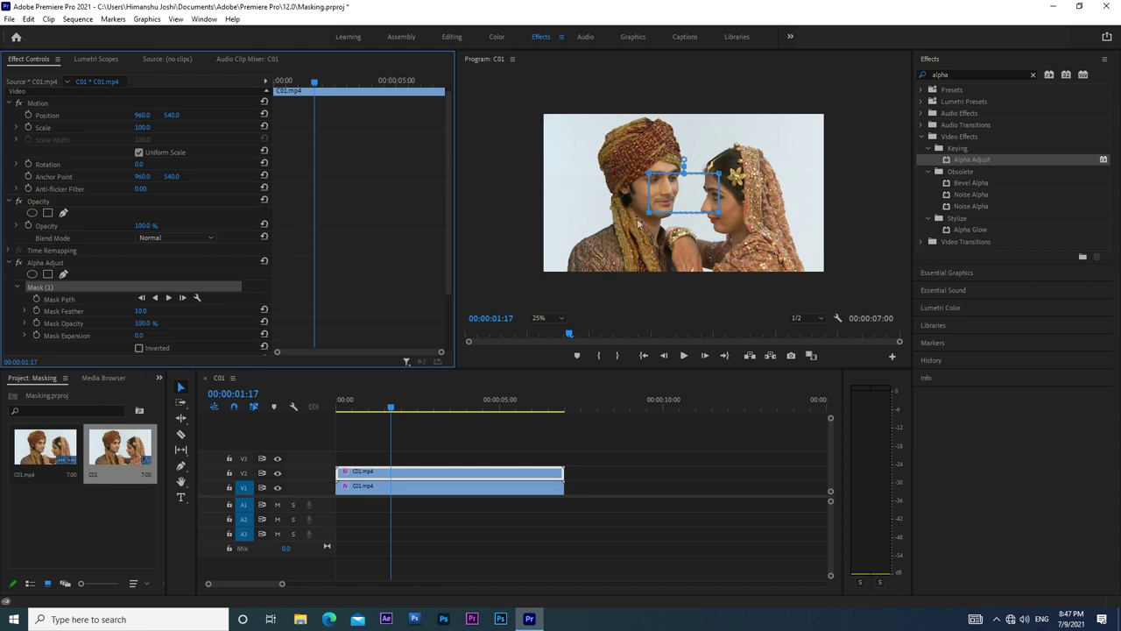
{"action": "left_click_drag", "start_coordinate": [649, 215], "coordinate": [510, 218]}
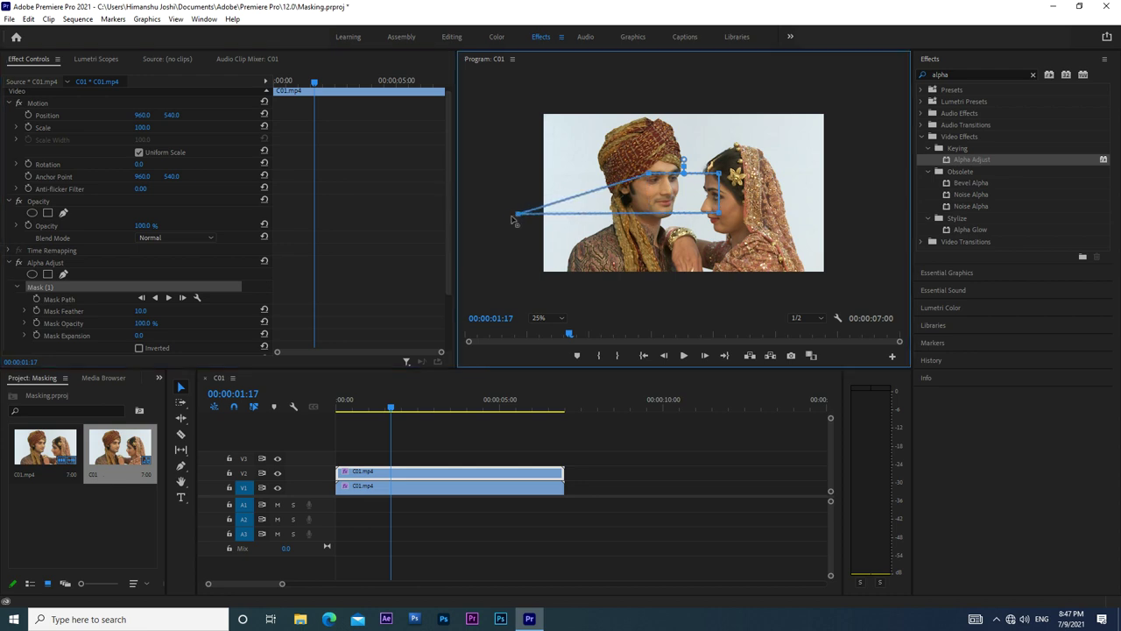
{"action": "left_click_drag", "start_coordinate": [649, 174], "coordinate": [508, 158]}
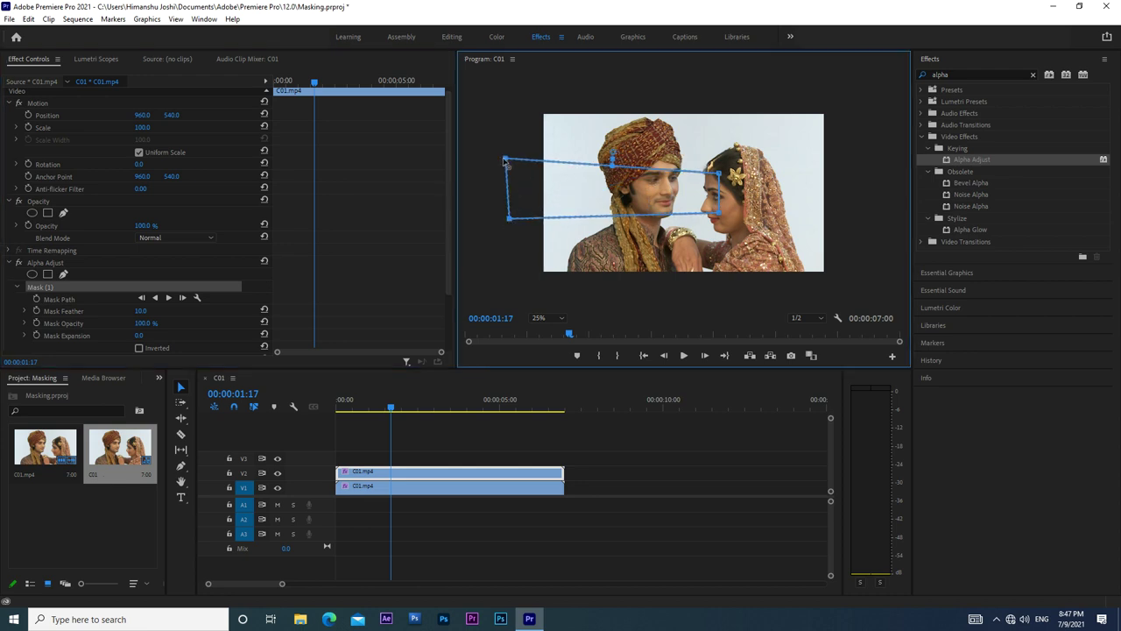
{"action": "left_click_drag", "start_coordinate": [720, 212], "coordinate": [867, 222]}
{"action": "left_click_drag", "start_coordinate": [720, 179], "coordinate": [867, 162]}
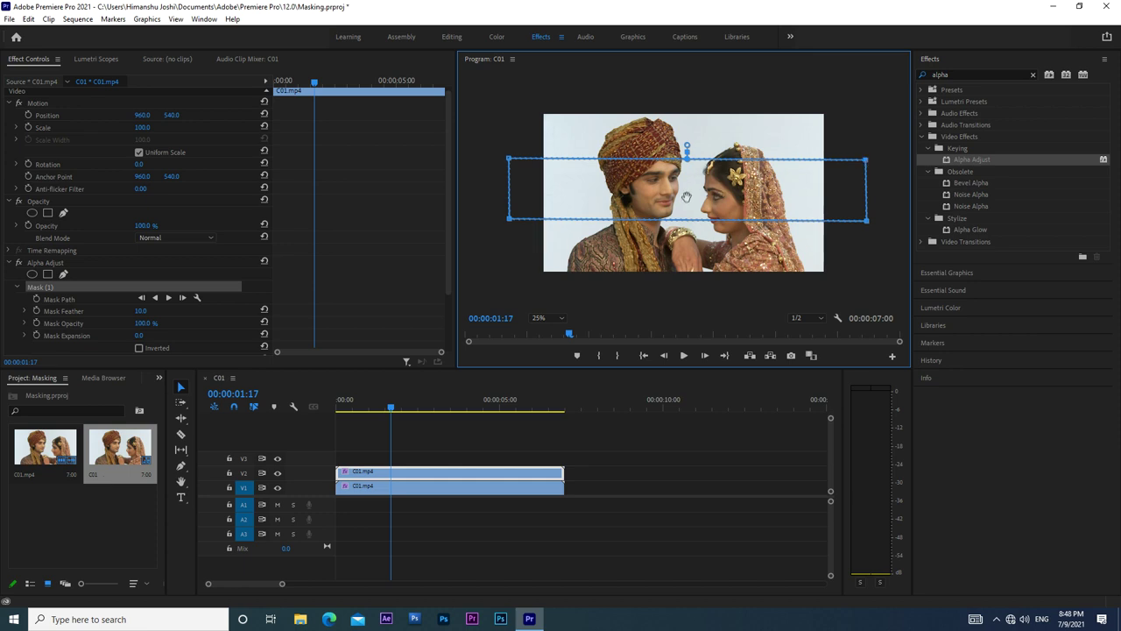
{"action": "left_click_drag", "start_coordinate": [684, 196], "coordinate": [687, 201]}
Step: Check Inverted and Invert Alpha so the band stays sharp, then rotate it slightly clockwise
{"action": "scroll", "coordinate": [109, 262], "scroll_direction": "down", "scroll_amount": 3}
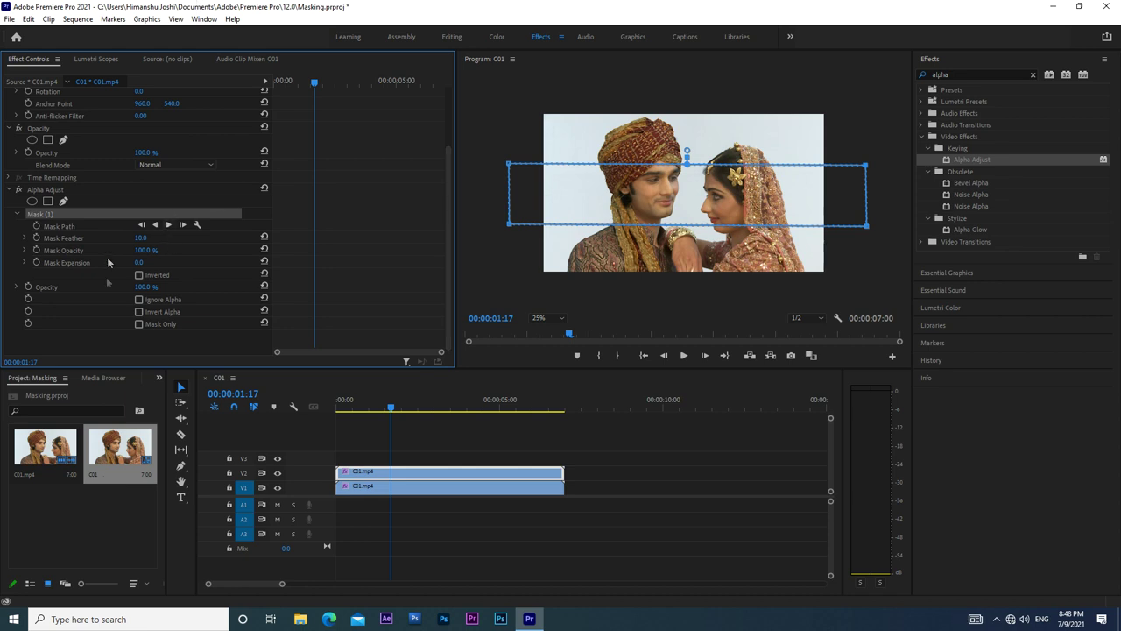
{"action": "left_click", "coordinate": [139, 275]}
{"action": "left_click", "coordinate": [138, 312]}
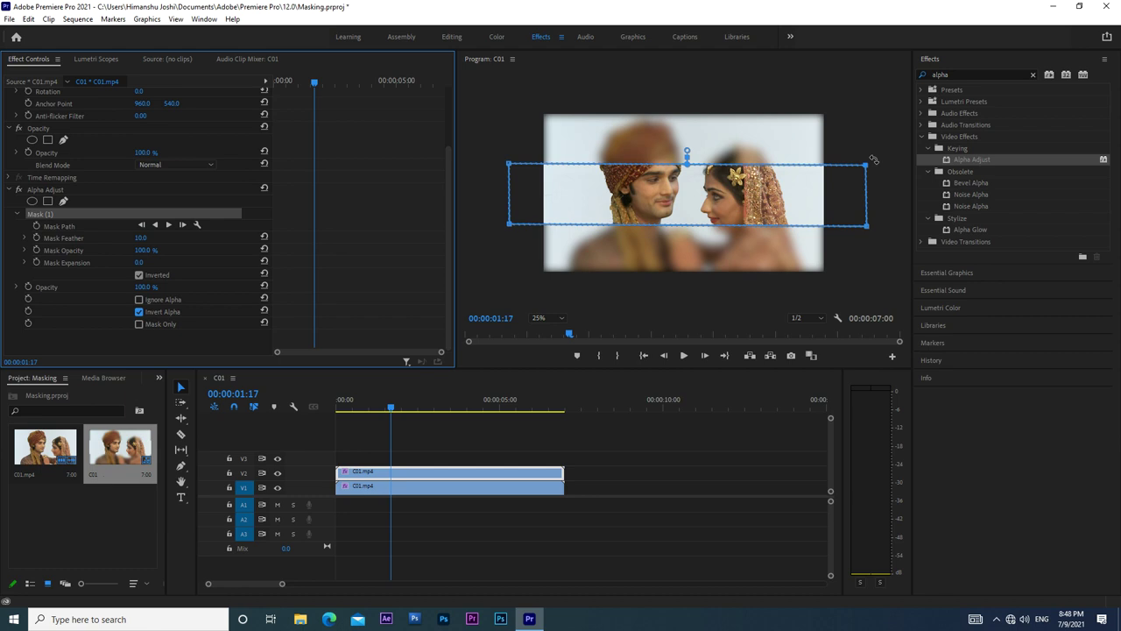
{"action": "left_click_drag", "start_coordinate": [873, 159], "coordinate": [862, 261]}
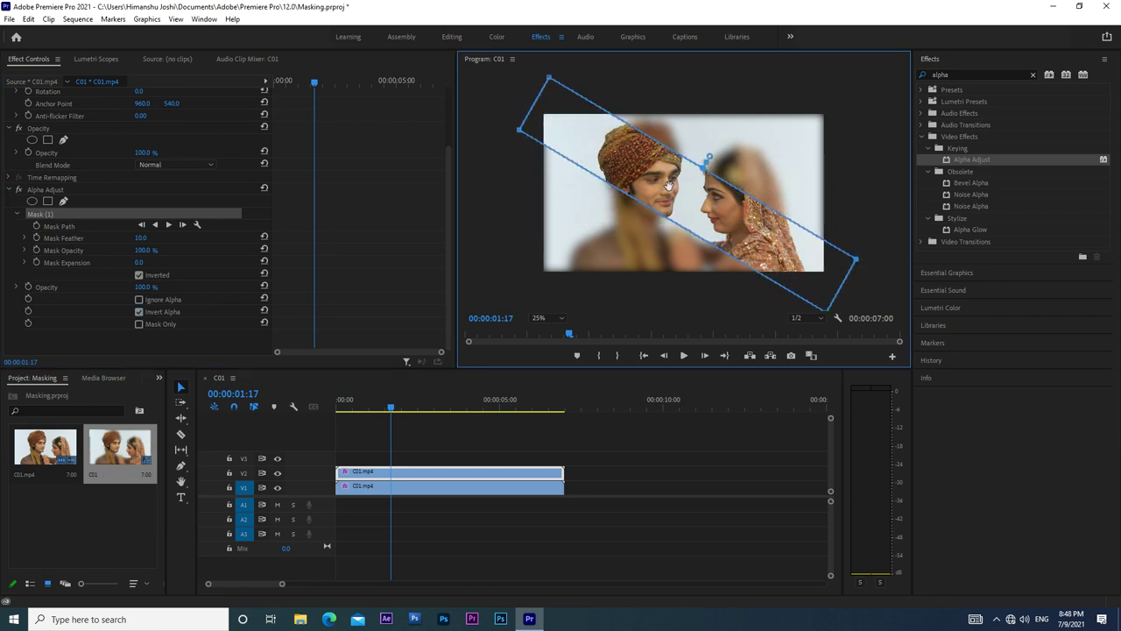
Step: Search the effects for 'paint' and apply Paint Bucket to the V2 clip
{"action": "type", "text": "paint"}
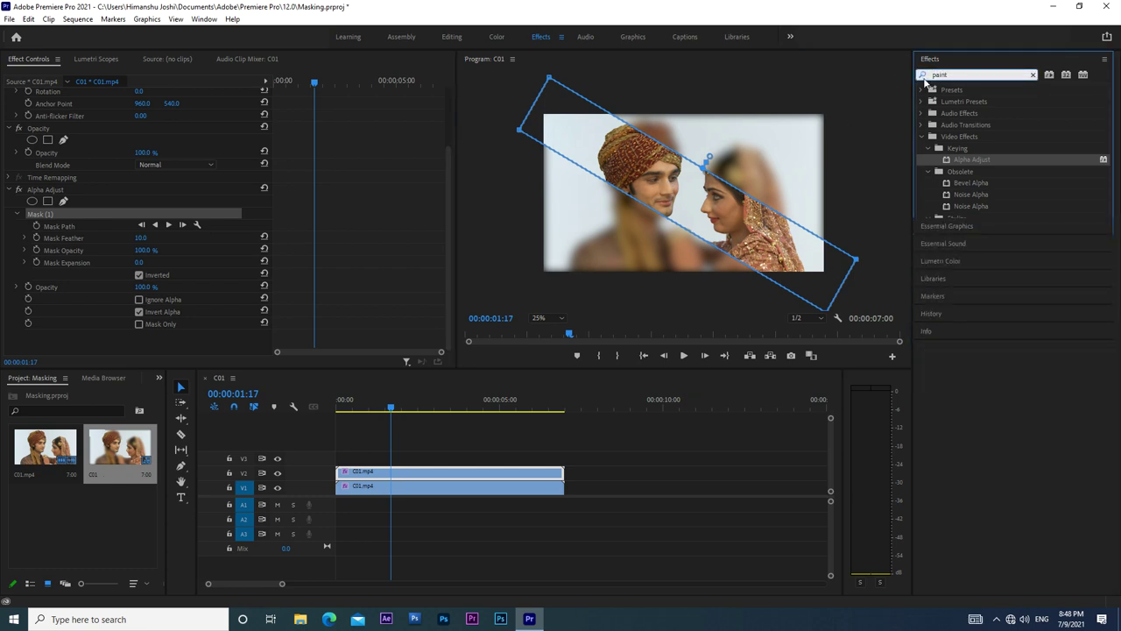
{"action": "left_click_drag", "start_coordinate": [973, 159], "coordinate": [464, 474]}
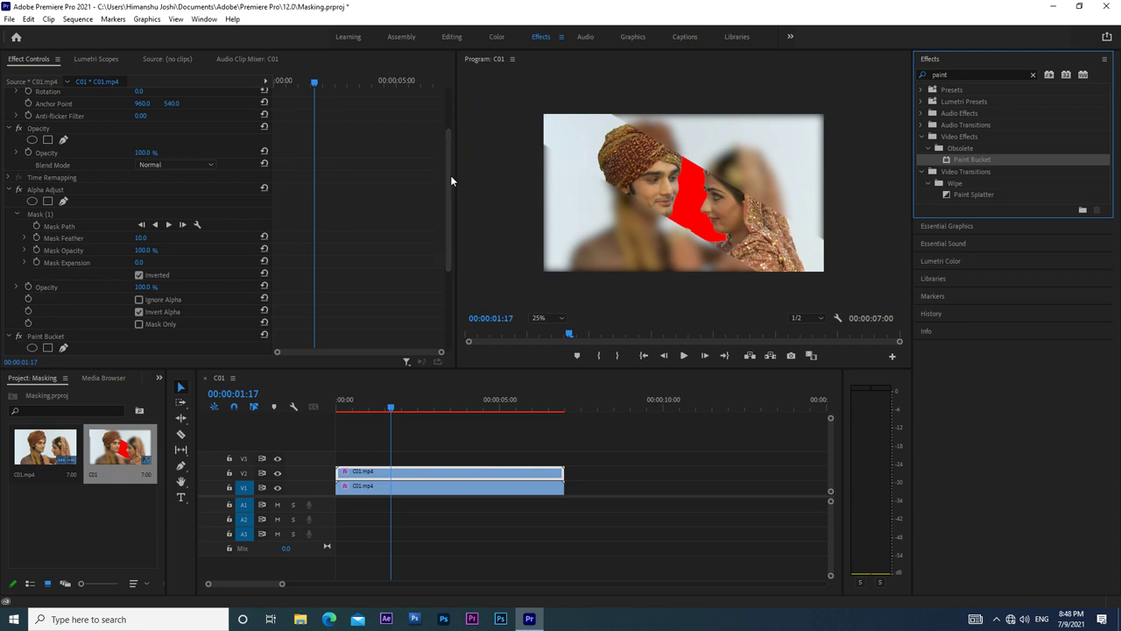
{"action": "left_click_drag", "start_coordinate": [447, 166], "coordinate": [445, 266]}
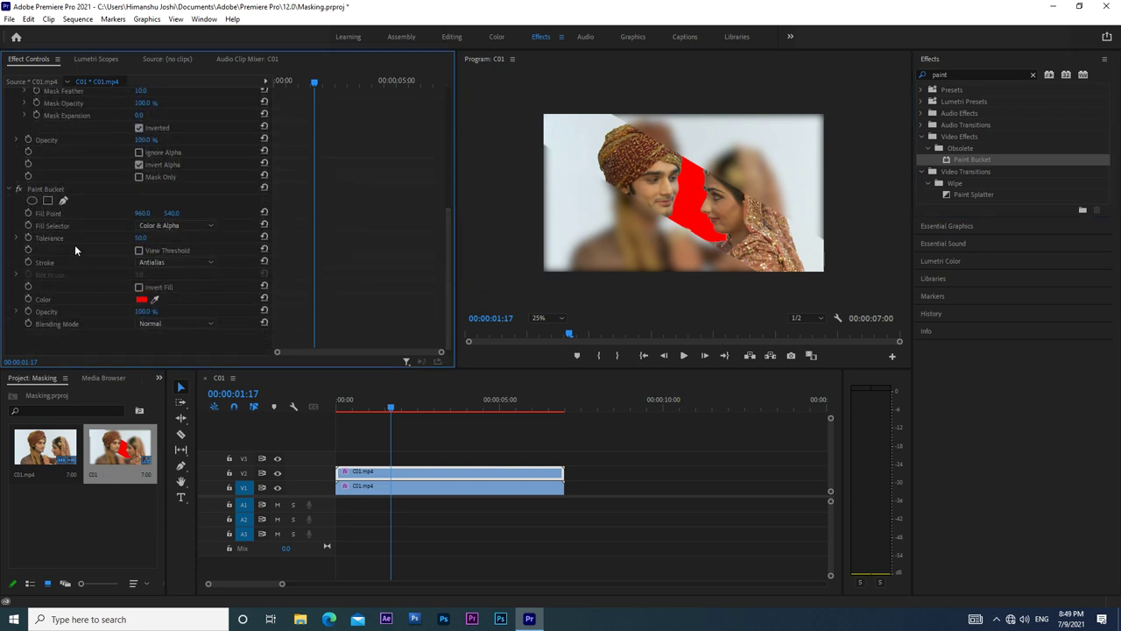
Step: Set Paint Bucket Fill Selector to Alpha Channel, Stroke to Stroke, and Stroke Width to 10
{"action": "left_click", "coordinate": [157, 224]}
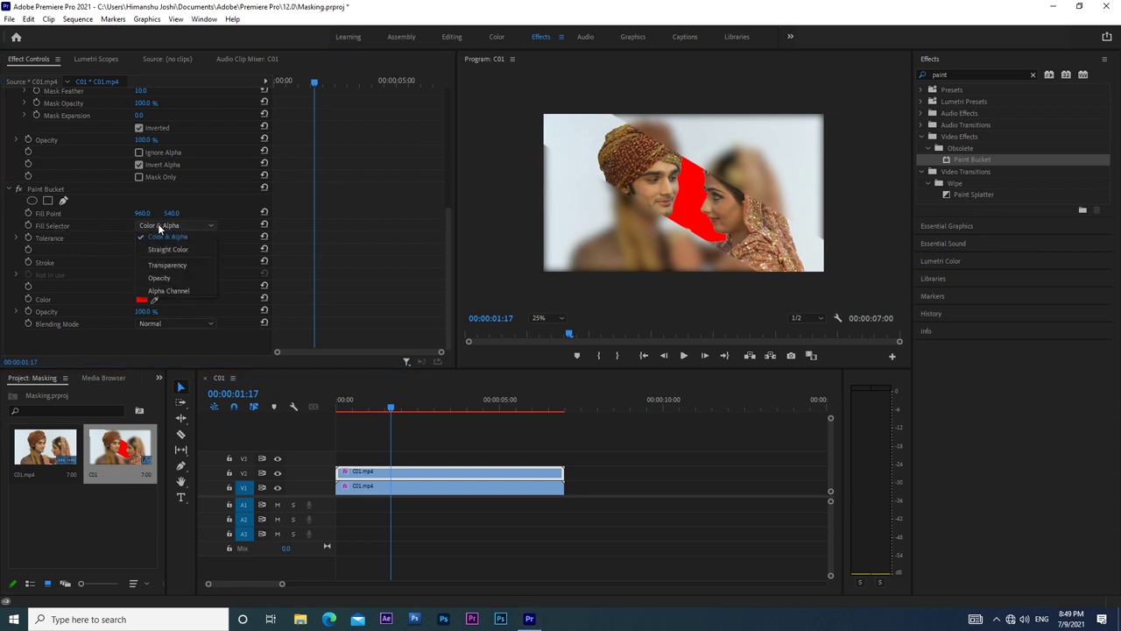
{"action": "left_click", "coordinate": [168, 291]}
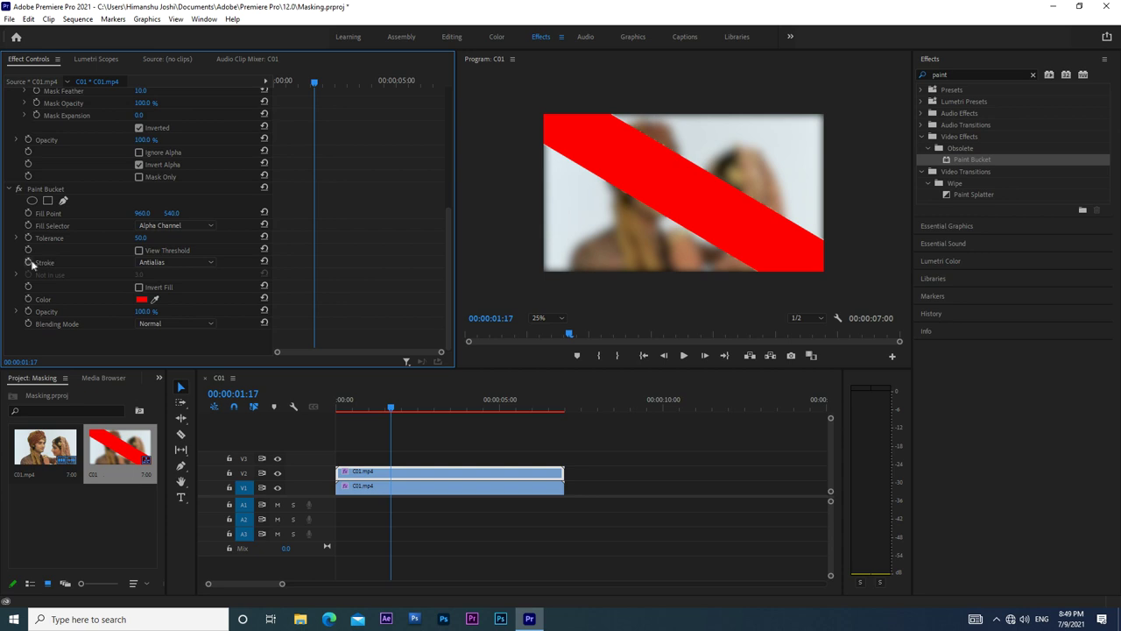
{"action": "left_click", "coordinate": [152, 263]}
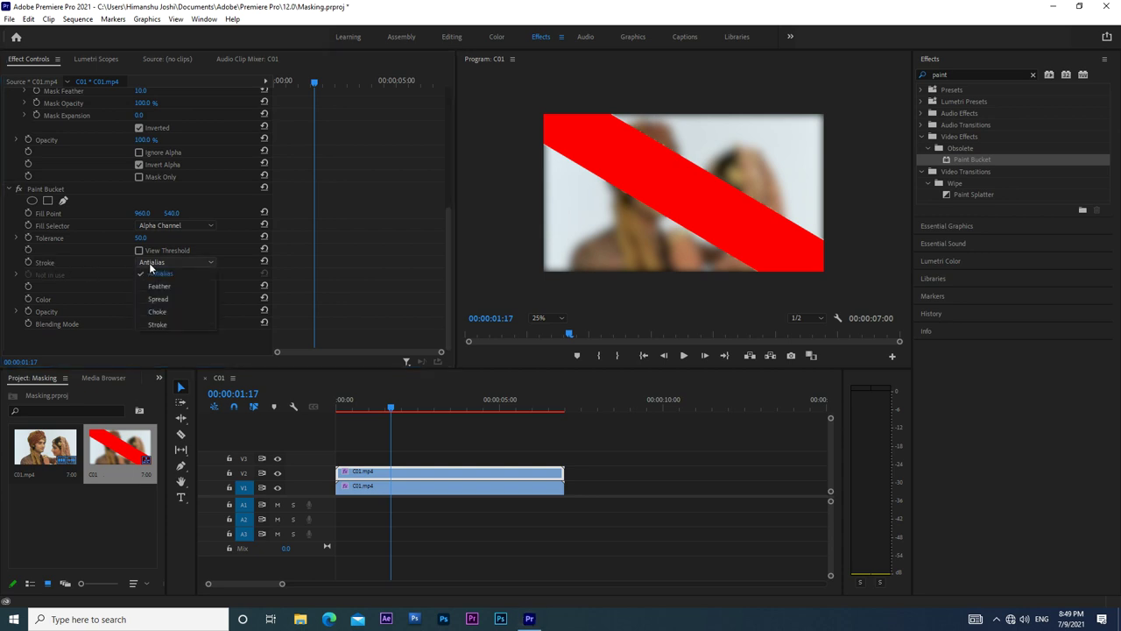
{"action": "left_click", "coordinate": [151, 325]}
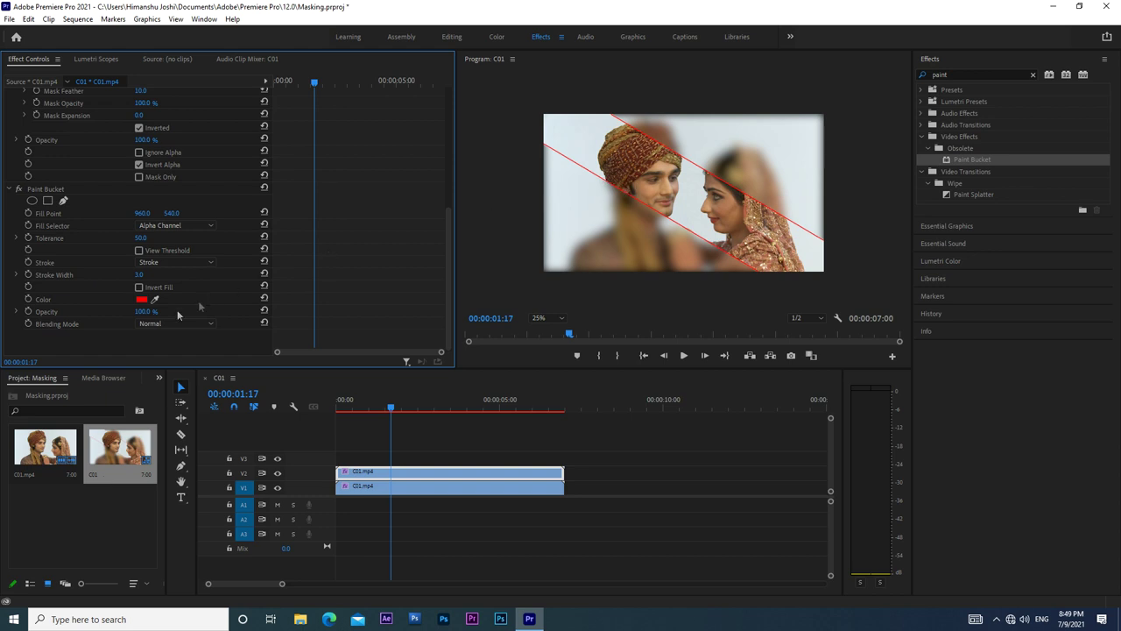
{"action": "left_click", "coordinate": [138, 274]}
{"action": "type", "text": "1"}
{"action": "key", "text": "Return"}
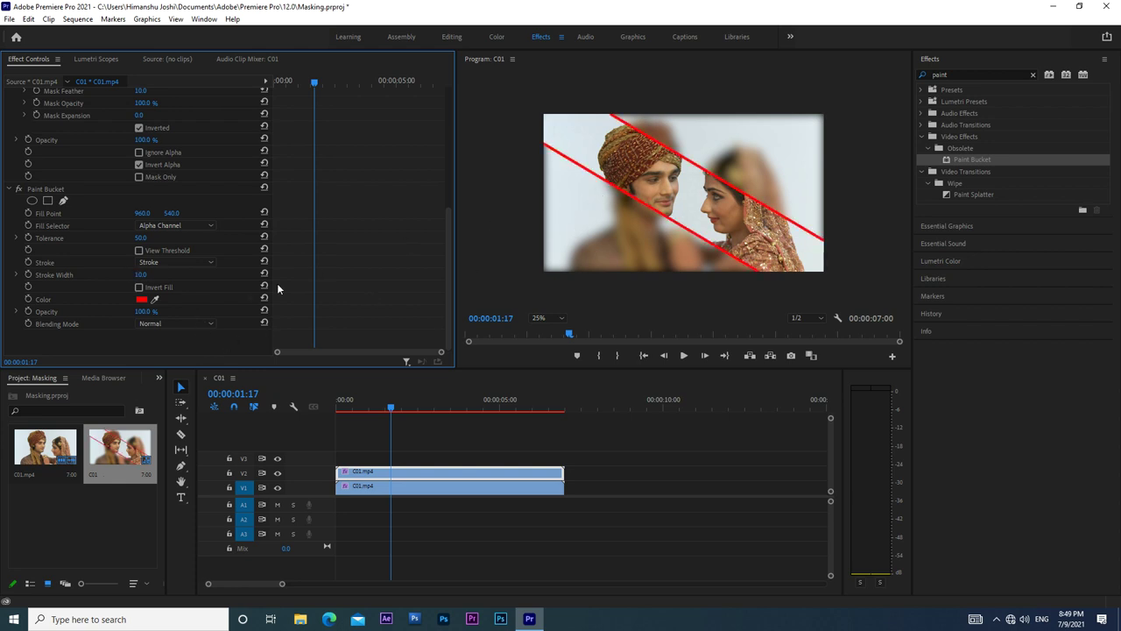
Step: Change the Paint Bucket colour to white (FFFFFF) and move the playhead to the one-second mark
{"action": "left_click", "coordinate": [142, 302]}
{"action": "left_click_drag", "start_coordinate": [425, 371], "coordinate": [406, 401]}
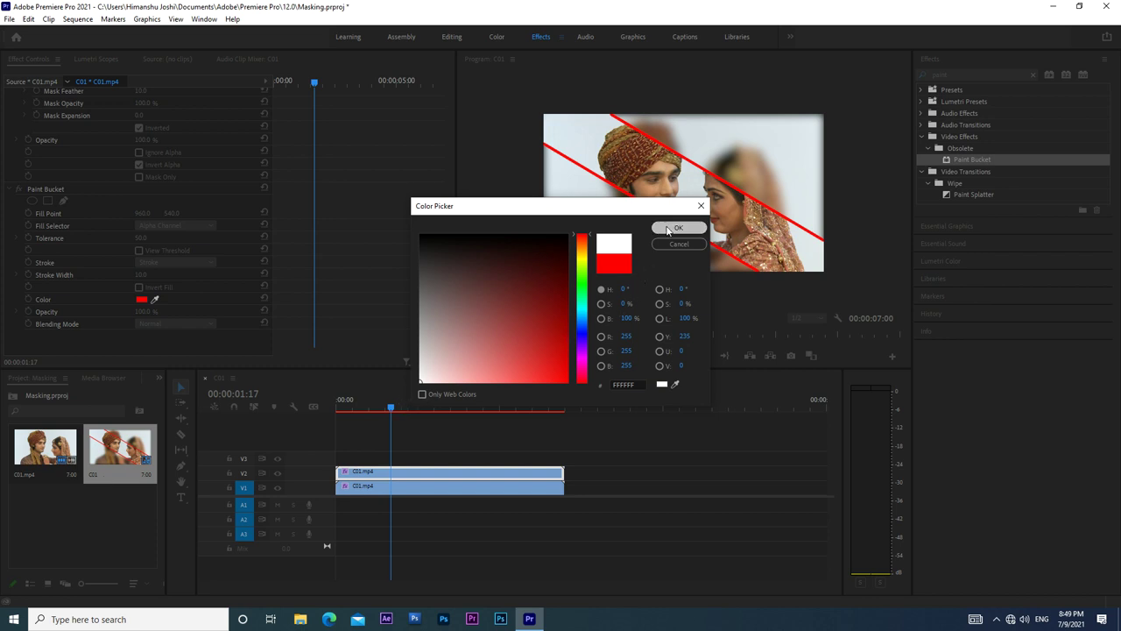
{"action": "left_click", "coordinate": [667, 228]}
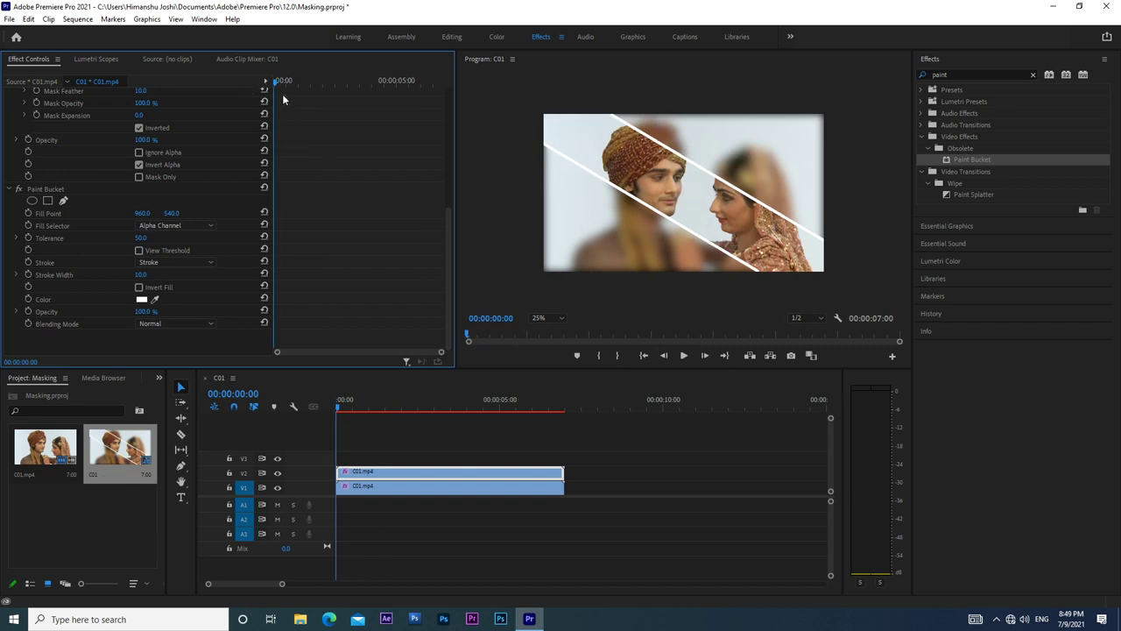
{"action": "left_click_drag", "start_coordinate": [277, 82], "coordinate": [299, 86]}
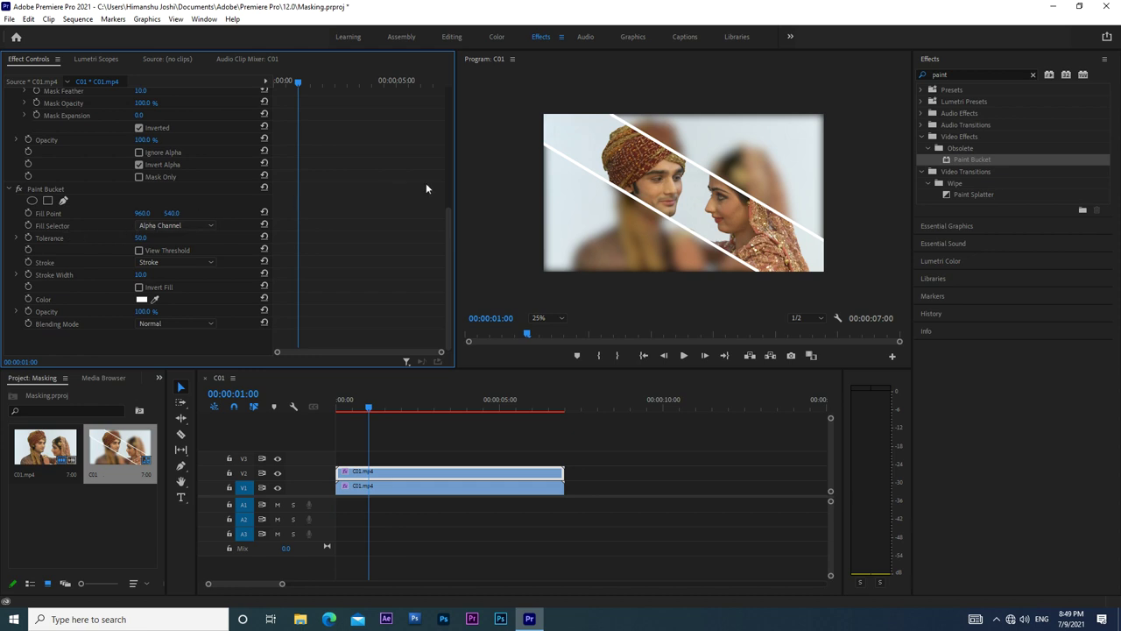
{"action": "left_click_drag", "start_coordinate": [445, 227], "coordinate": [452, 135]}
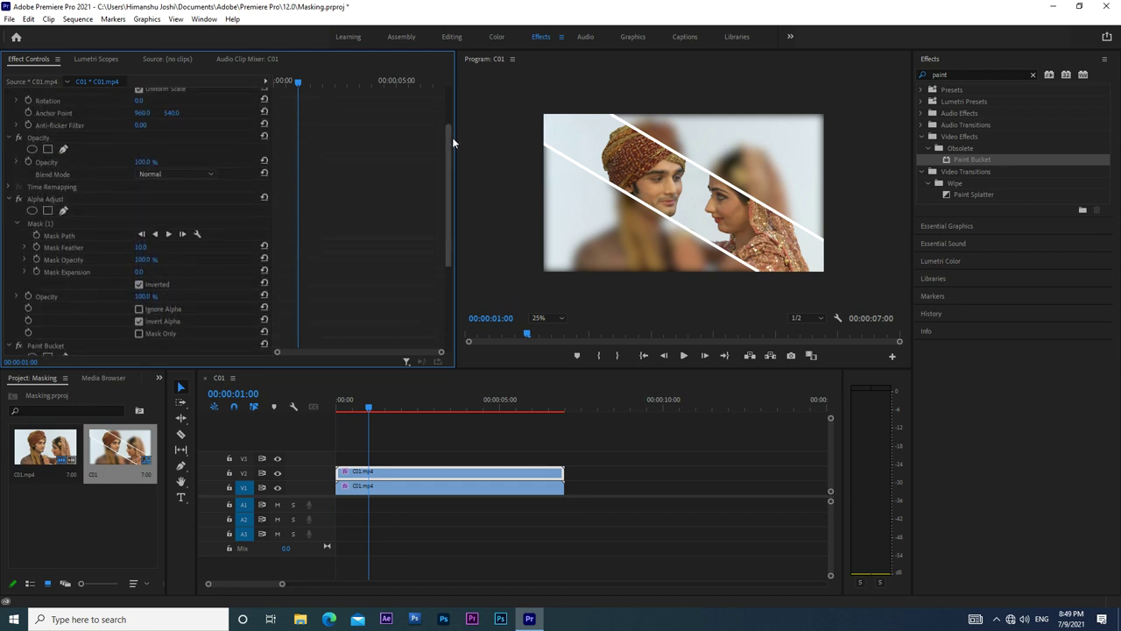
Step: Start Mask Path keyframing at 1s and move the band up out of frame at 0s
{"action": "left_click", "coordinate": [37, 236]}
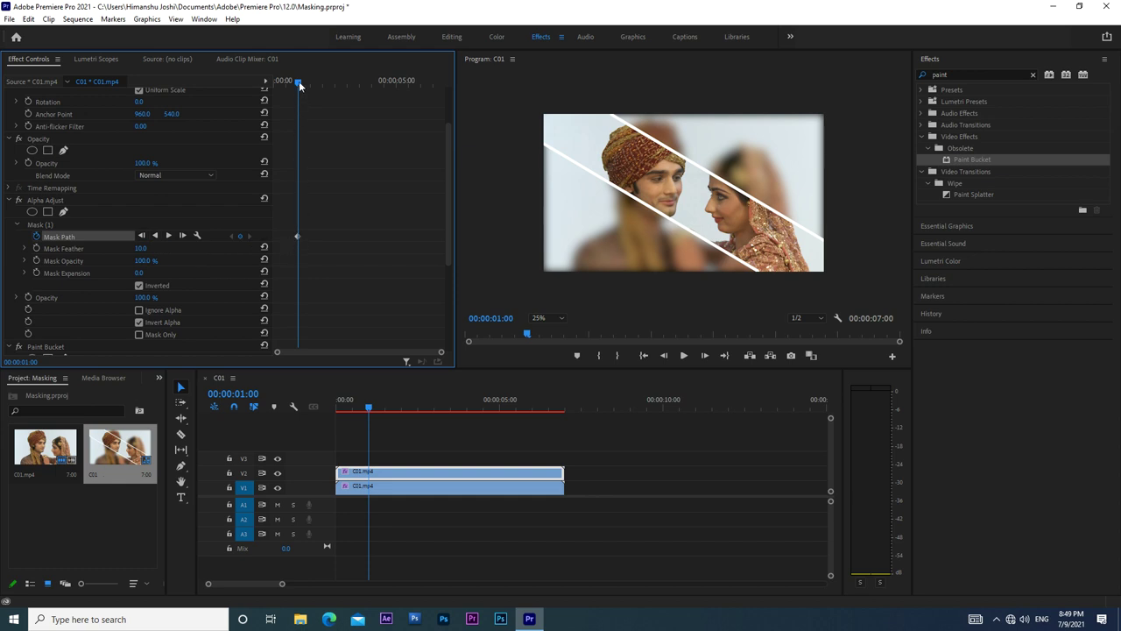
{"action": "left_click_drag", "start_coordinate": [298, 84], "coordinate": [263, 85]}
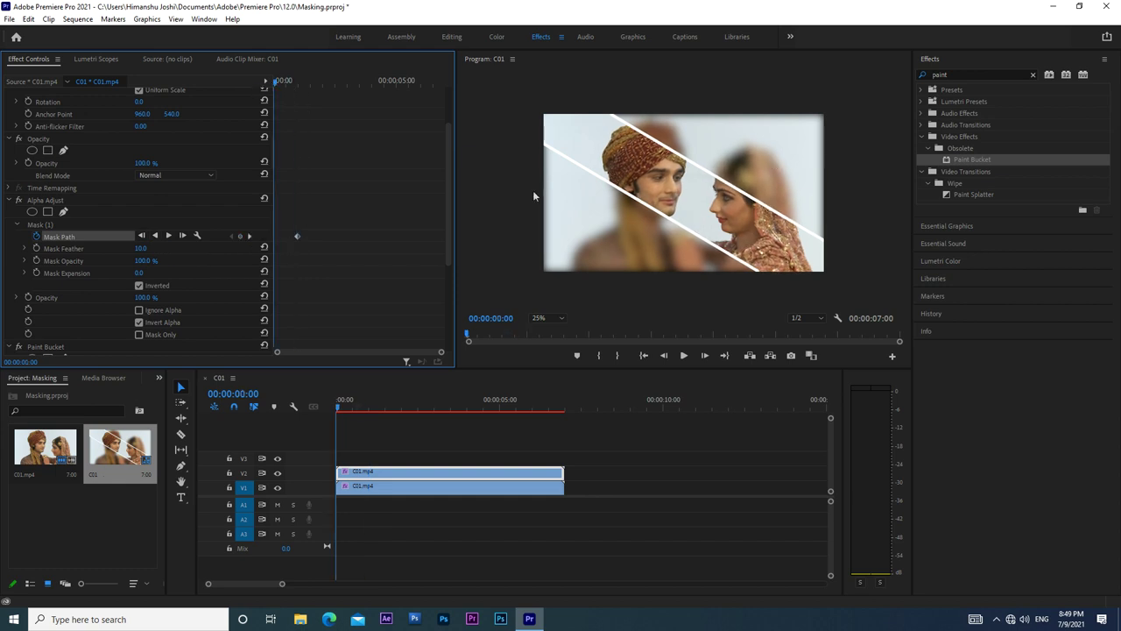
{"action": "left_click", "coordinate": [44, 224]}
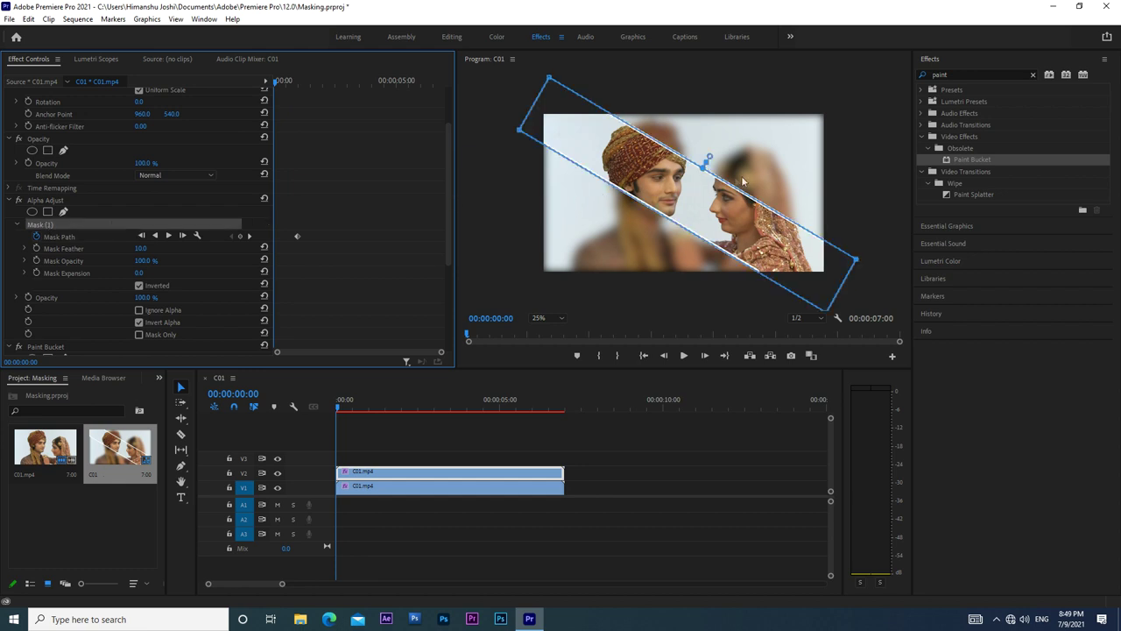
{"action": "left_click_drag", "start_coordinate": [701, 191], "coordinate": [861, 101]}
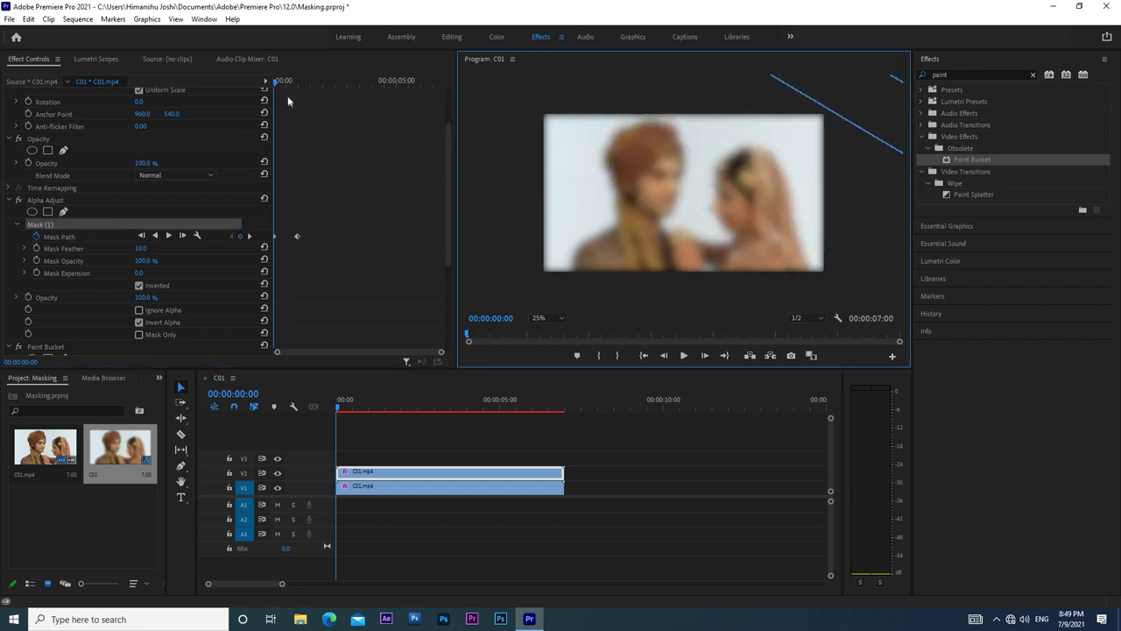
Step: Add a Mask Path keyframe at 1:07 holding the band's diagonal position, then advance to 2:05
{"action": "left_click_drag", "start_coordinate": [279, 83], "coordinate": [299, 85]}
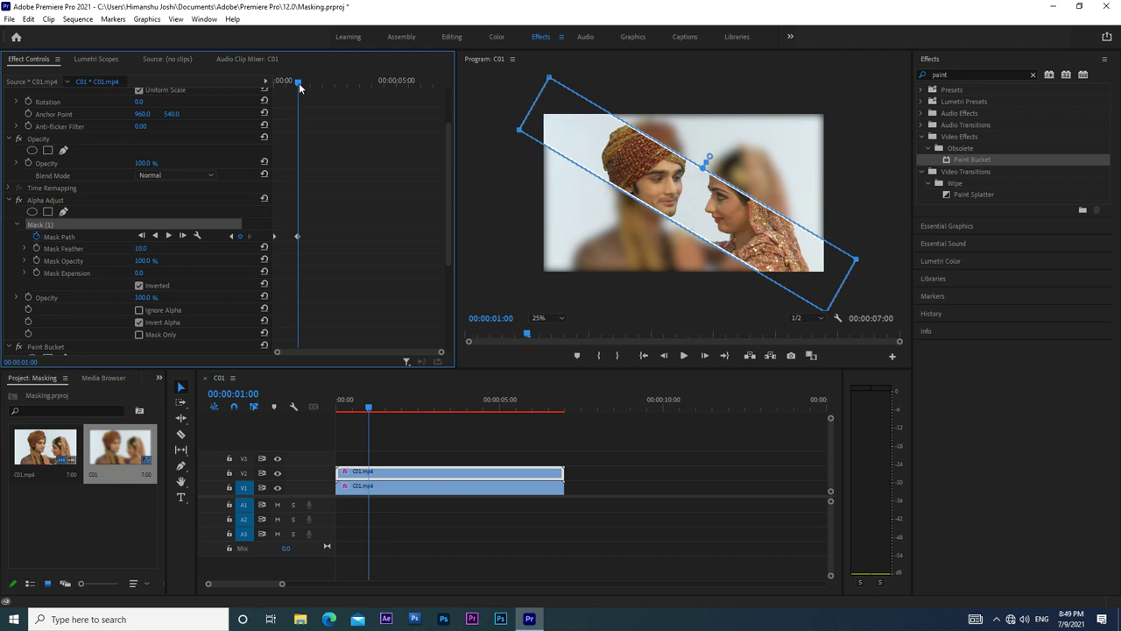
{"action": "left_click_drag", "start_coordinate": [300, 85], "coordinate": [306, 87]}
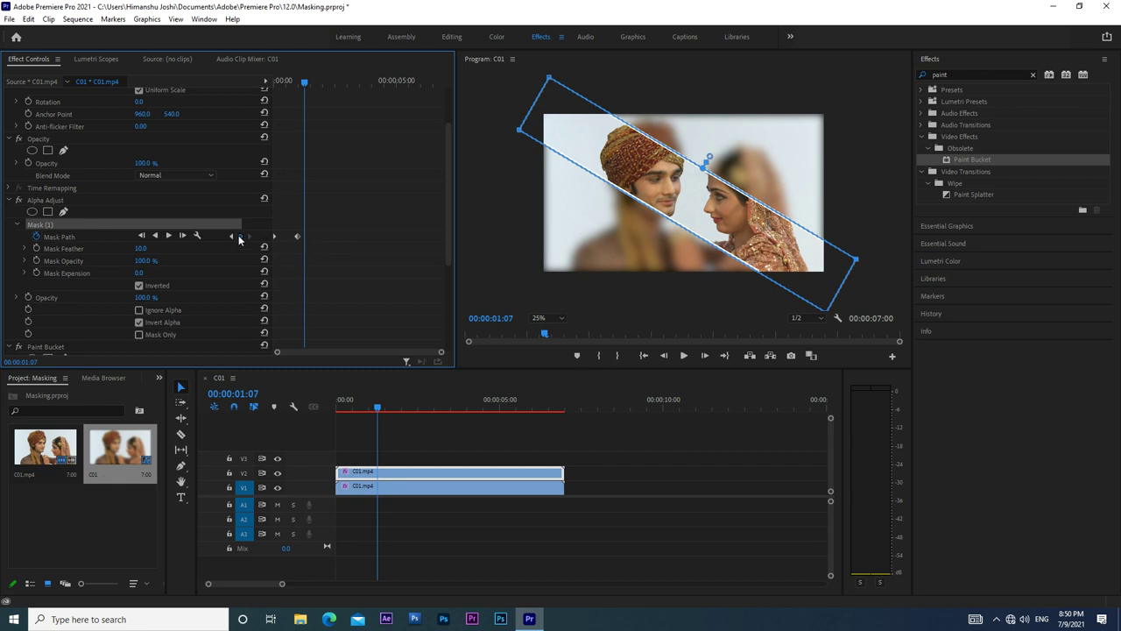
{"action": "left_click", "coordinate": [239, 235]}
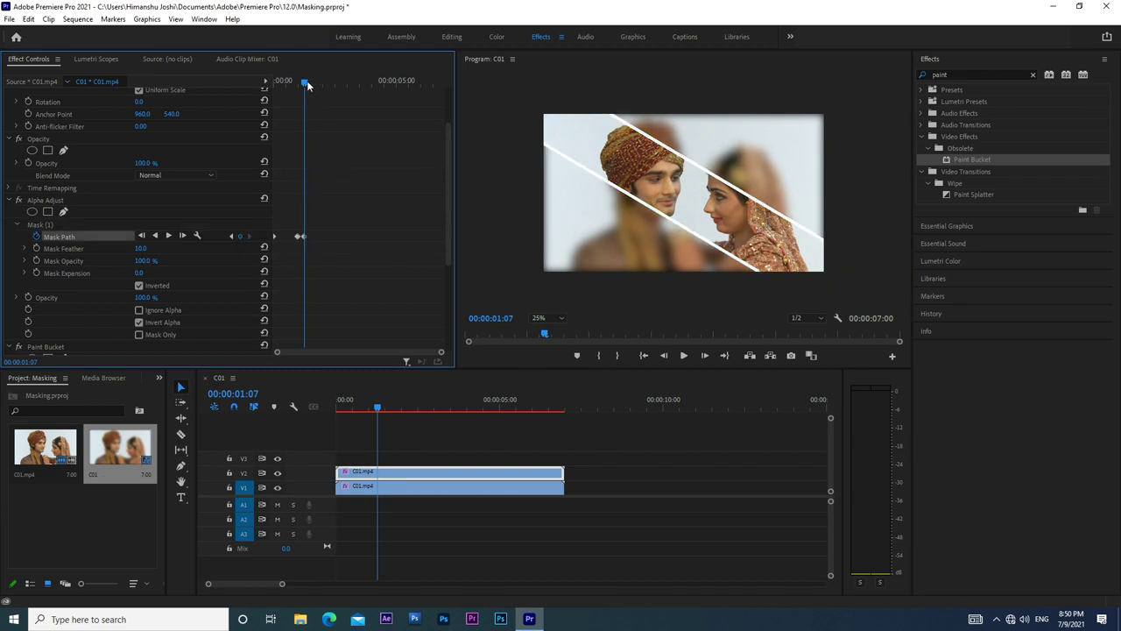
{"action": "left_click_drag", "start_coordinate": [307, 84], "coordinate": [330, 86]}
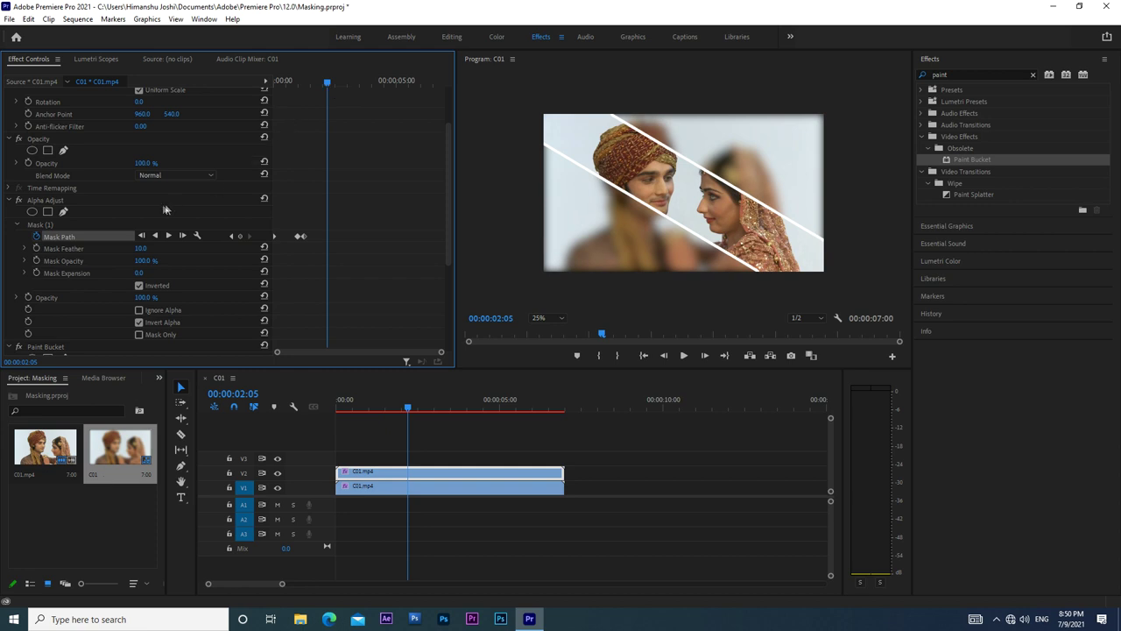
Step: Rotate the band level across the couple's eyes at 2:05 and add a hold keyframe at 2:12
{"action": "left_click", "coordinate": [47, 224]}
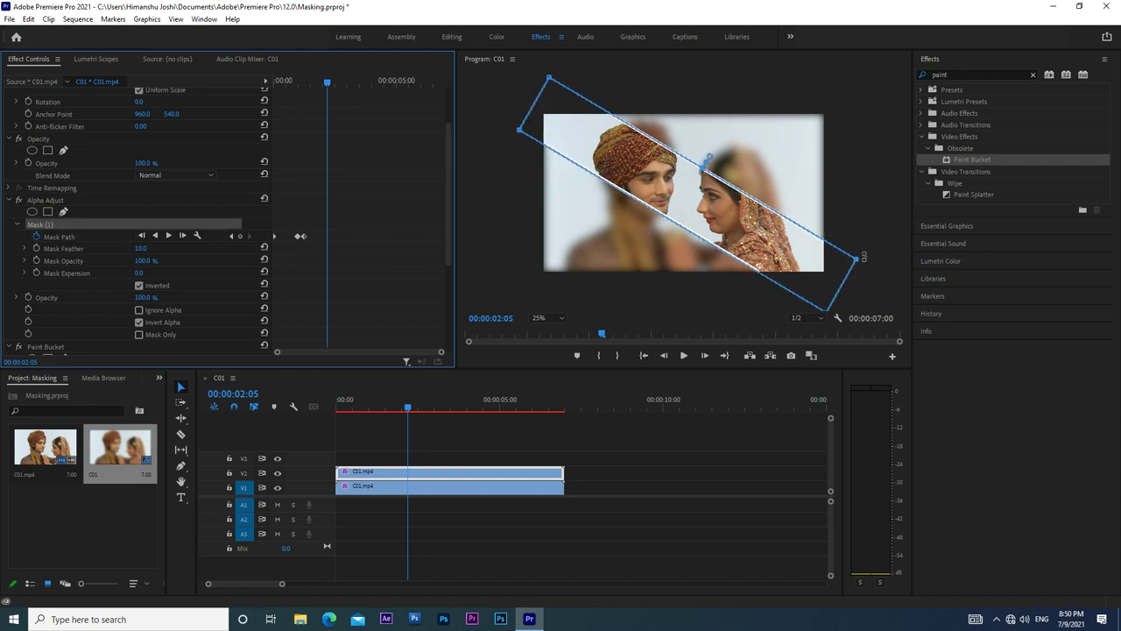
{"action": "left_click_drag", "start_coordinate": [850, 253], "coordinate": [867, 164]}
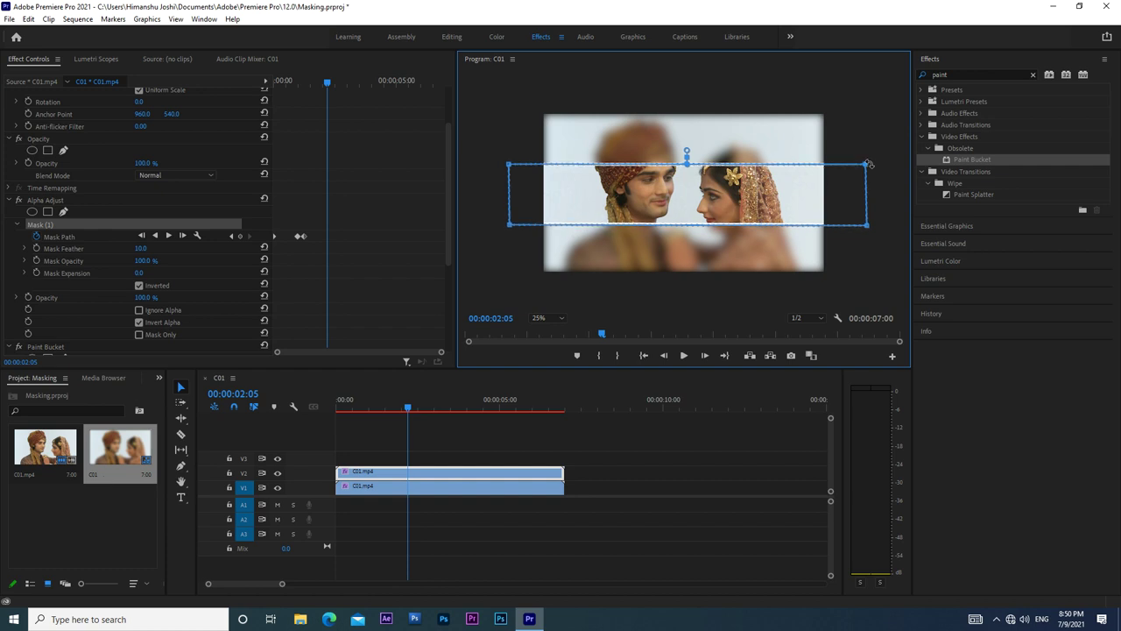
{"action": "left_click_drag", "start_coordinate": [867, 164], "coordinate": [868, 165]}
{"action": "left_click_drag", "start_coordinate": [328, 82], "coordinate": [337, 84]}
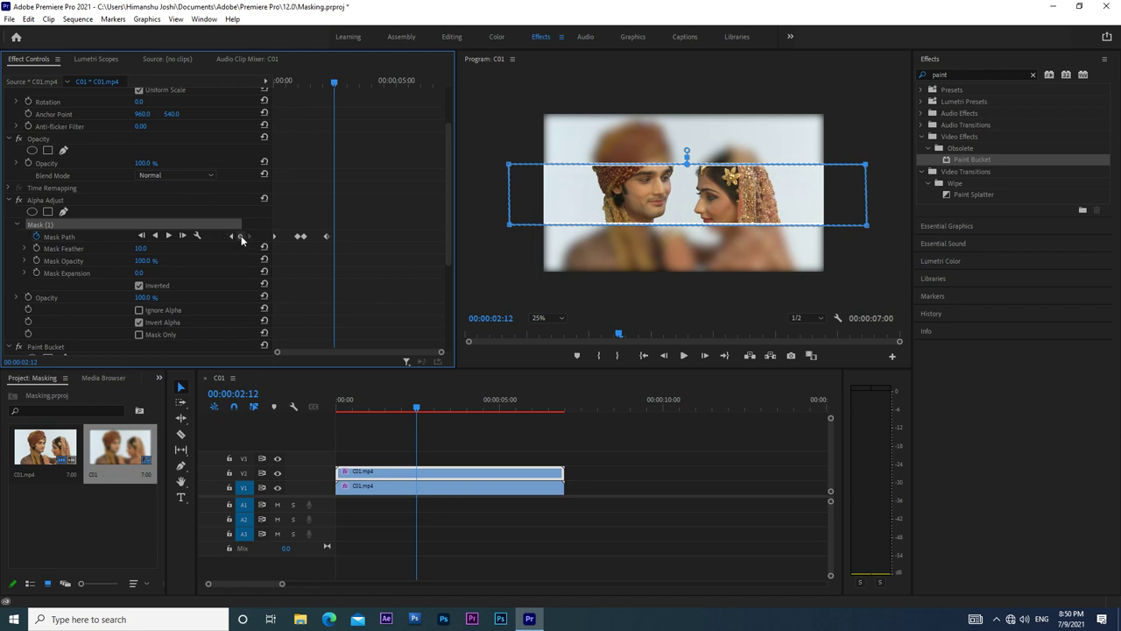
{"action": "left_click", "coordinate": [241, 236]}
{"action": "left_click", "coordinate": [360, 143]}
{"action": "left_click_drag", "start_coordinate": [336, 84], "coordinate": [364, 88]}
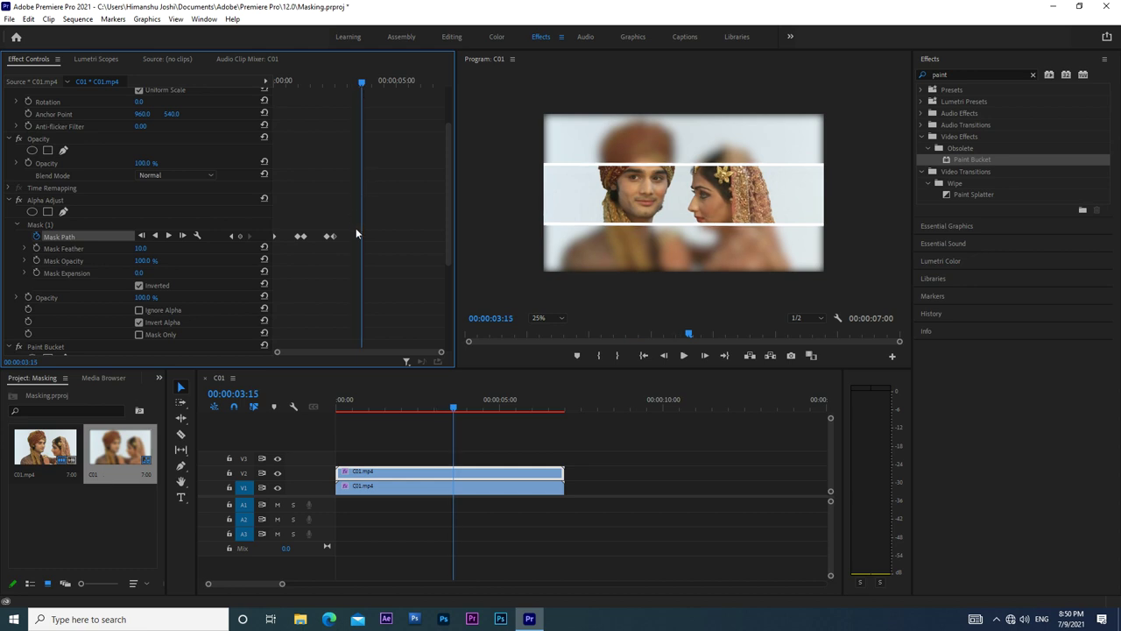
Step: At 00:00:03:15, extend all four mask corners beyond the frame edges so the whole picture is sharp
{"action": "left_click", "coordinate": [55, 226]}
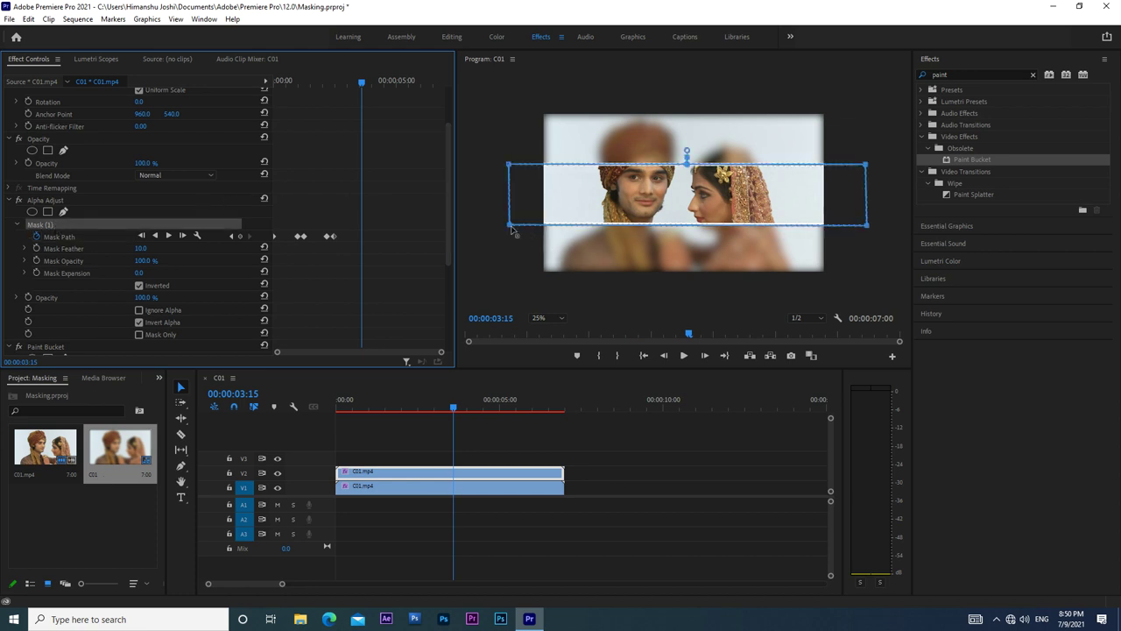
{"action": "left_click_drag", "start_coordinate": [510, 226], "coordinate": [508, 290]}
{"action": "left_click_drag", "start_coordinate": [867, 229], "coordinate": [867, 292]}
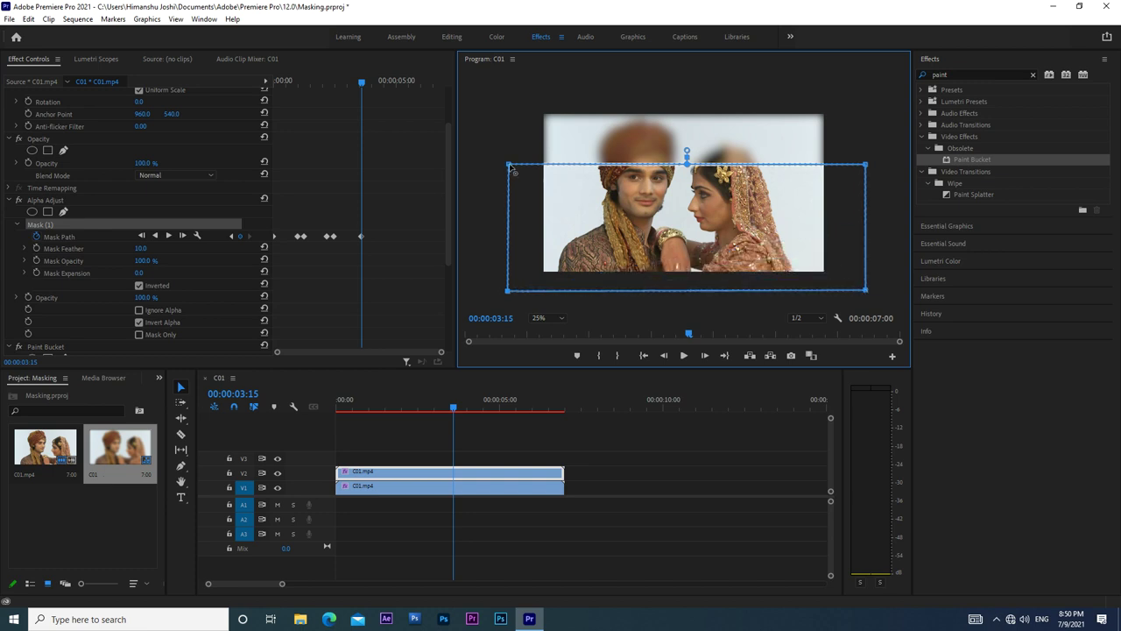
{"action": "left_click_drag", "start_coordinate": [509, 164], "coordinate": [505, 99]}
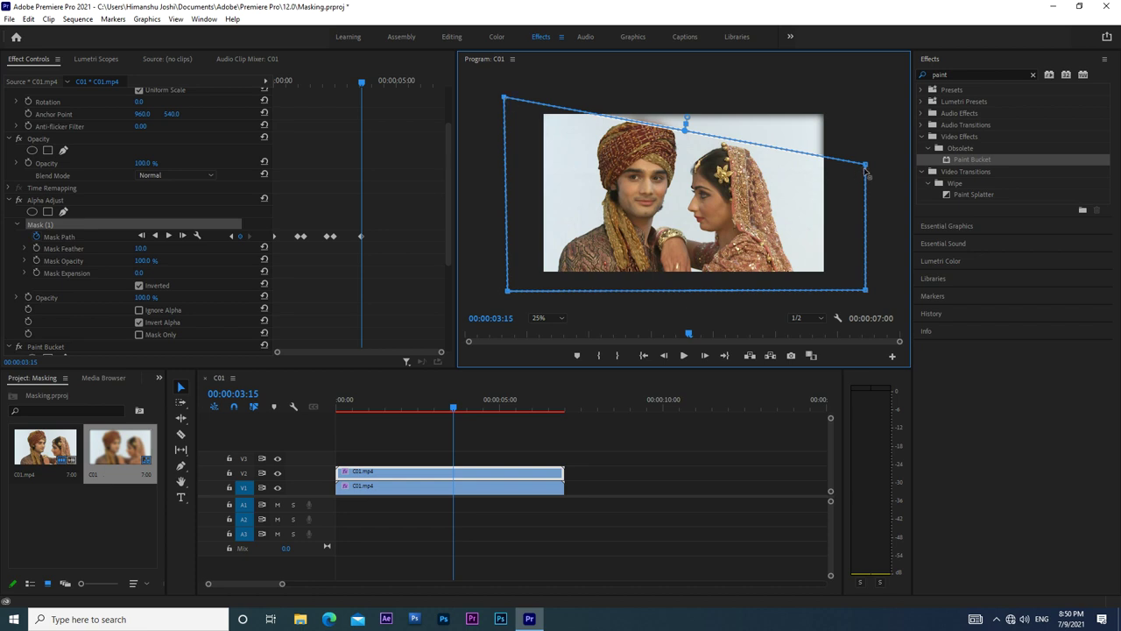
{"action": "left_click_drag", "start_coordinate": [866, 165], "coordinate": [867, 99]}
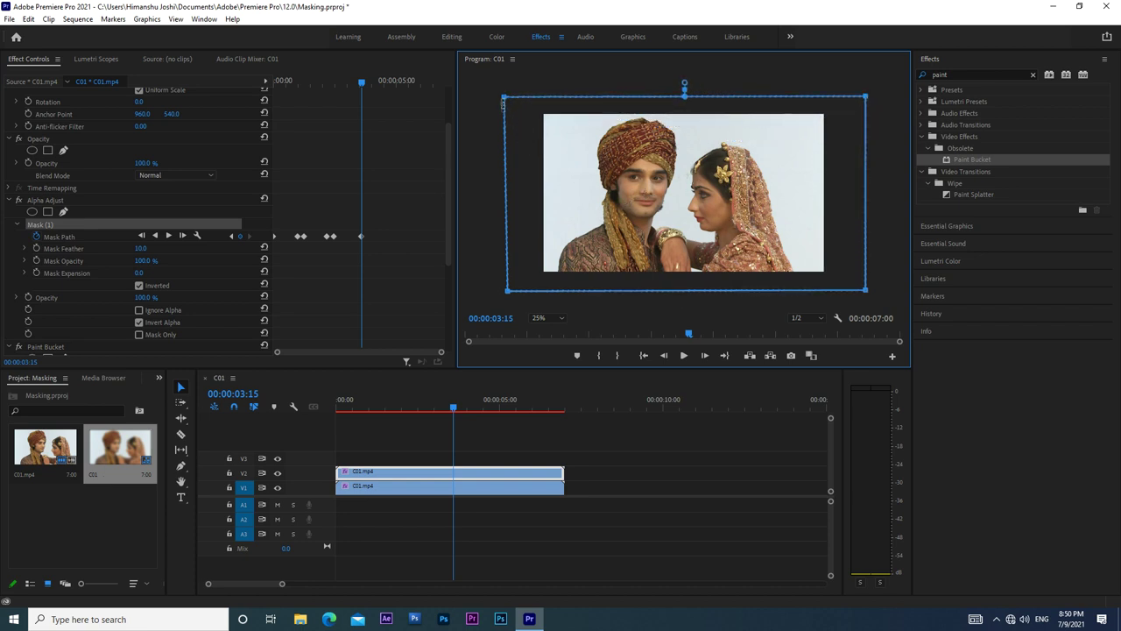
{"action": "left_click_drag", "start_coordinate": [506, 101], "coordinate": [510, 100]}
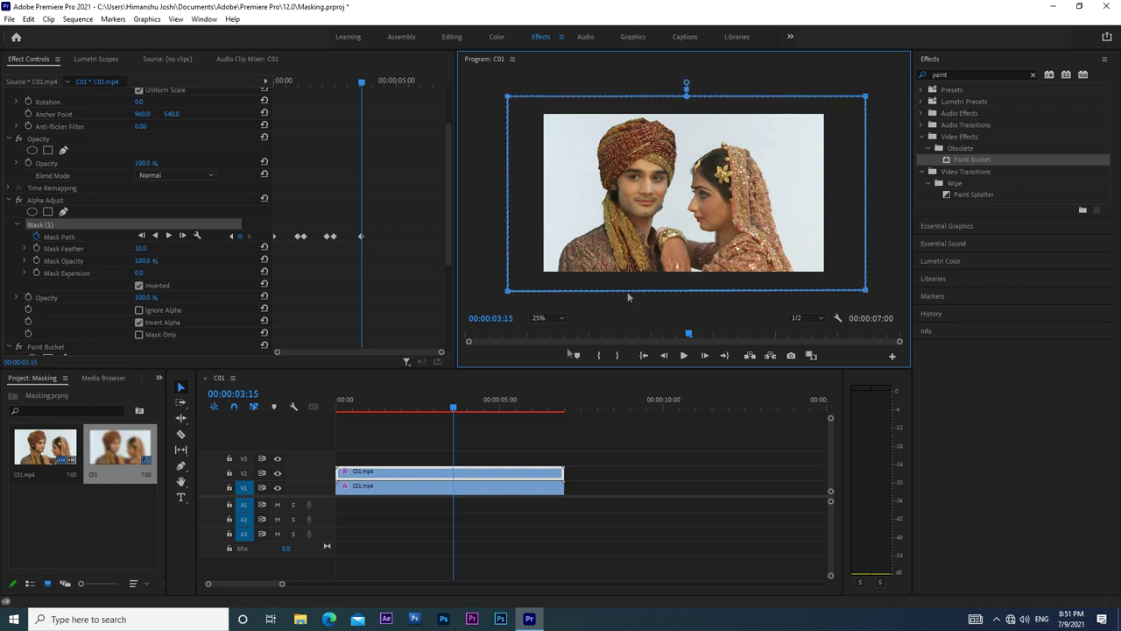
Step: Return the timeline playhead to 00:00:00:00, the start of the sequence
{"action": "left_click", "coordinate": [455, 412]}
{"action": "left_click_drag", "start_coordinate": [455, 411], "coordinate": [313, 413]}
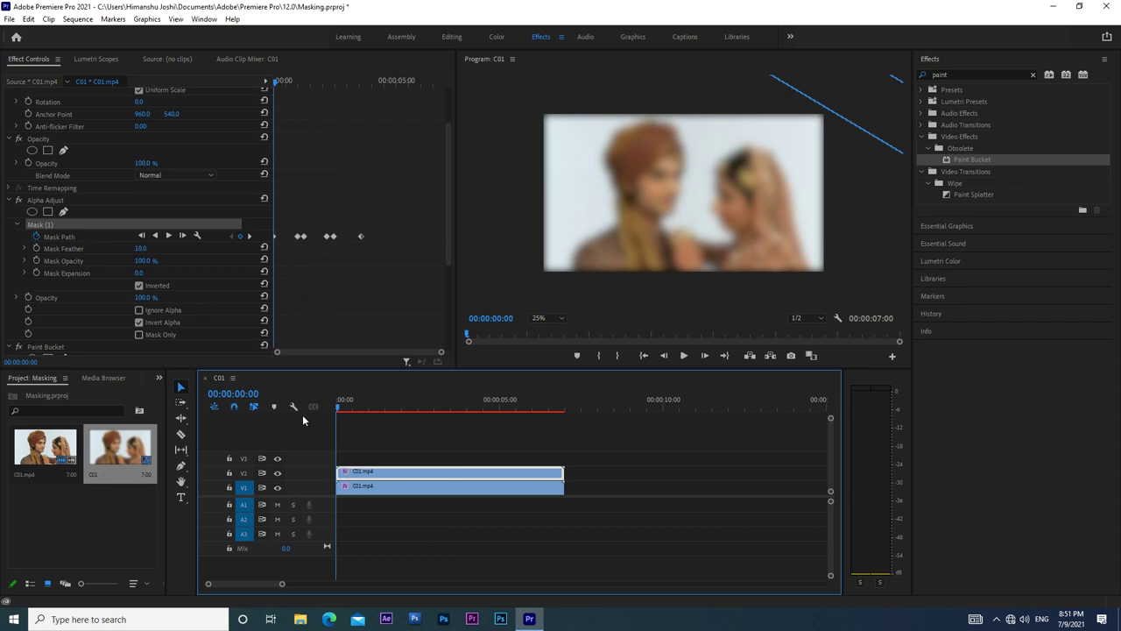